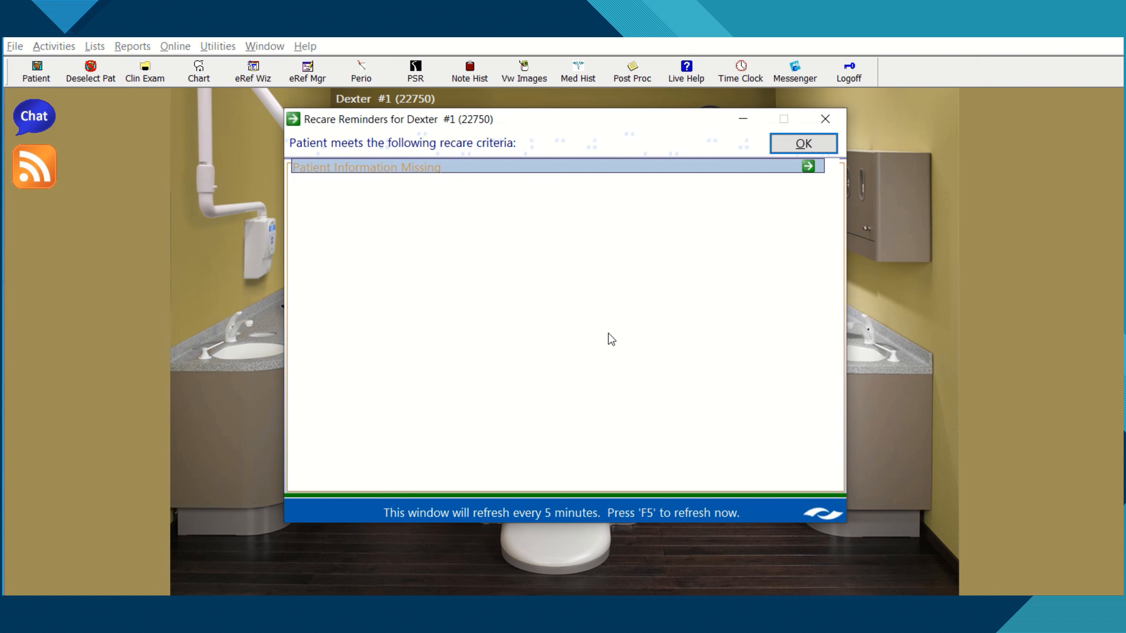
- Dismiss the recare reminders and chart service 0191 Recall Assessment with Proposed status
left_click(823, 144)
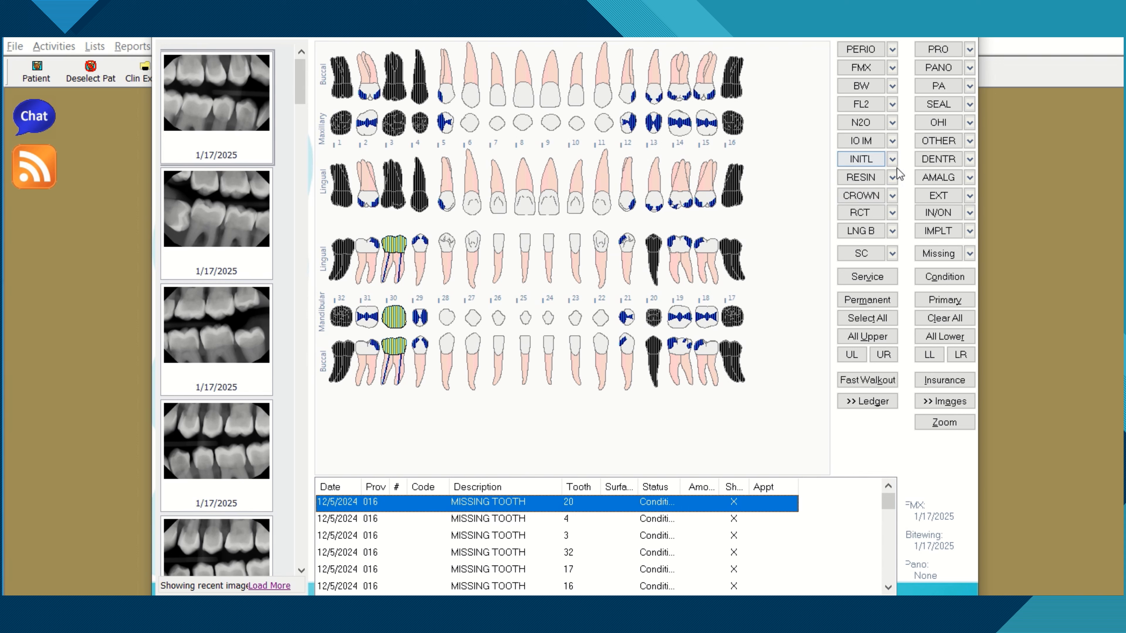
left_click(893, 160)
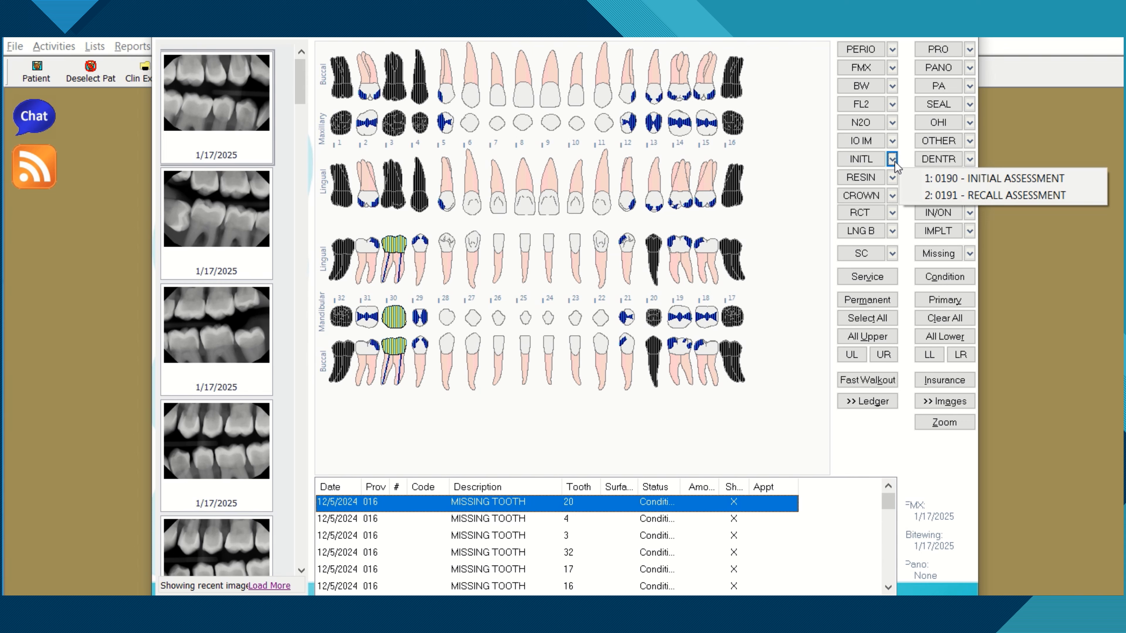
left_click(944, 196)
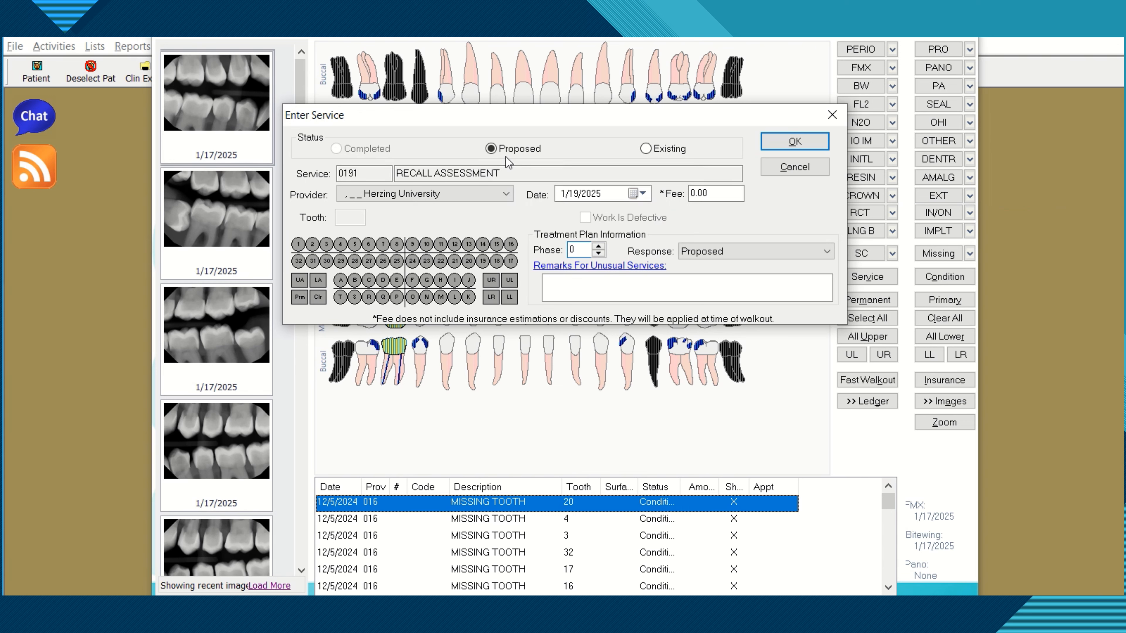
left_click(489, 150)
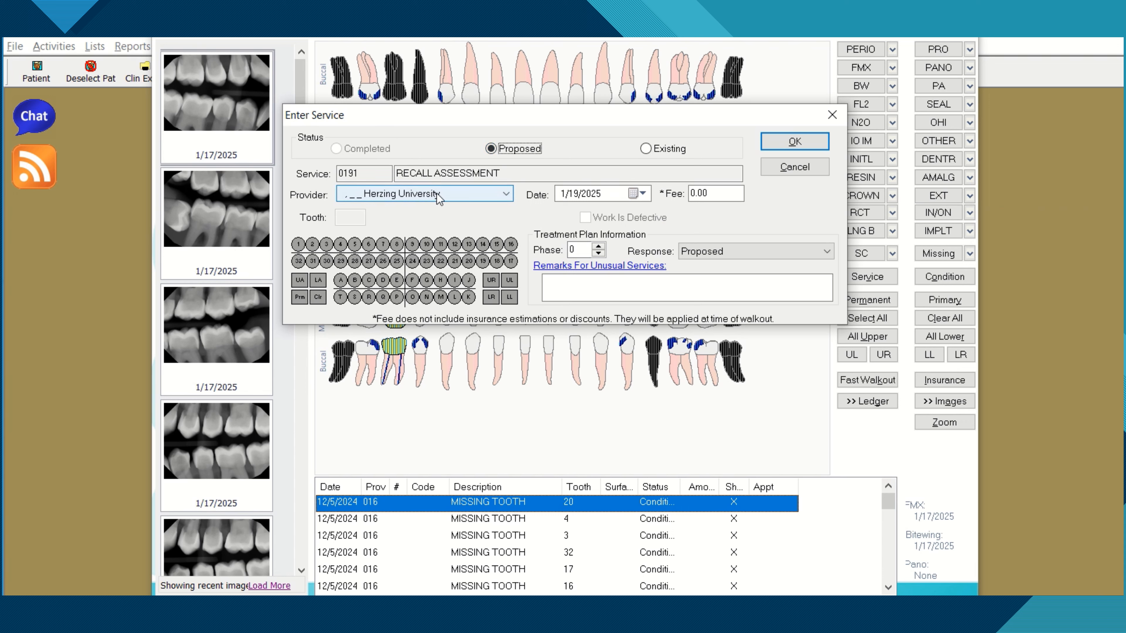
left_click(811, 145)
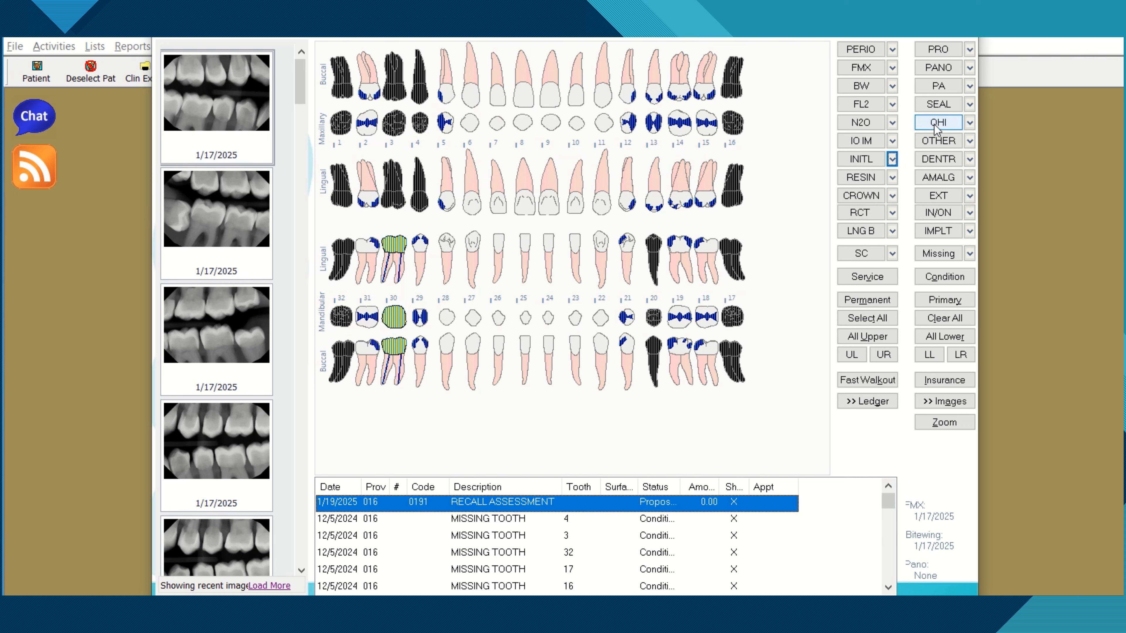
- Chart 1330 Oral Hygiene Instructions (Including PI) and 01110 Prophylaxis-Adult as proposed services
left_click(969, 125)
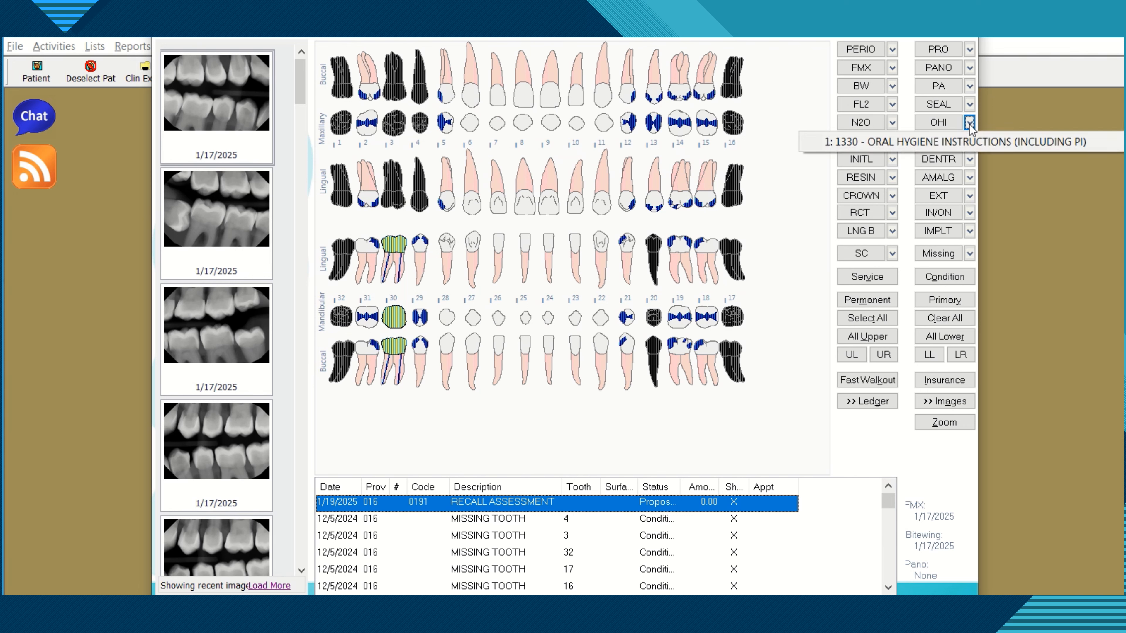
left_click(972, 141)
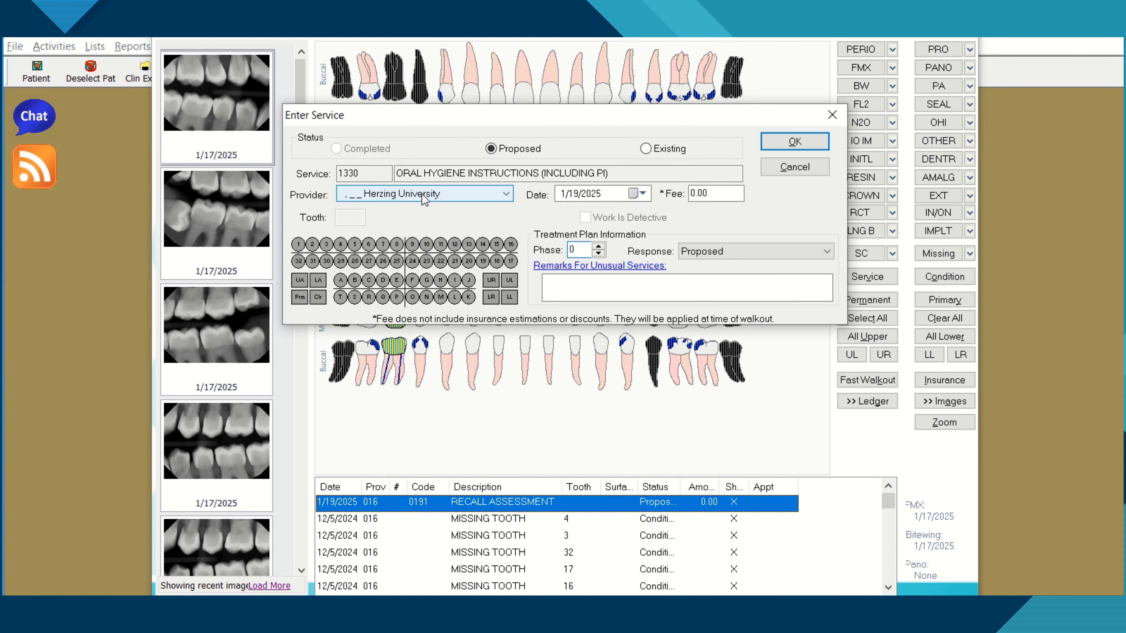
left_click(784, 141)
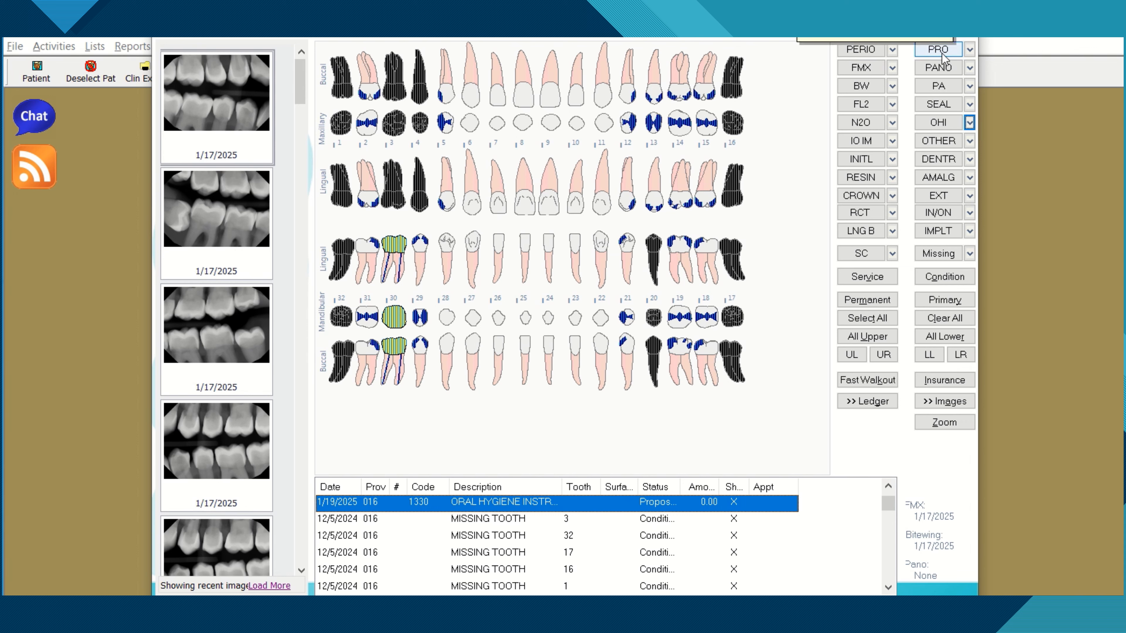
left_click(969, 50)
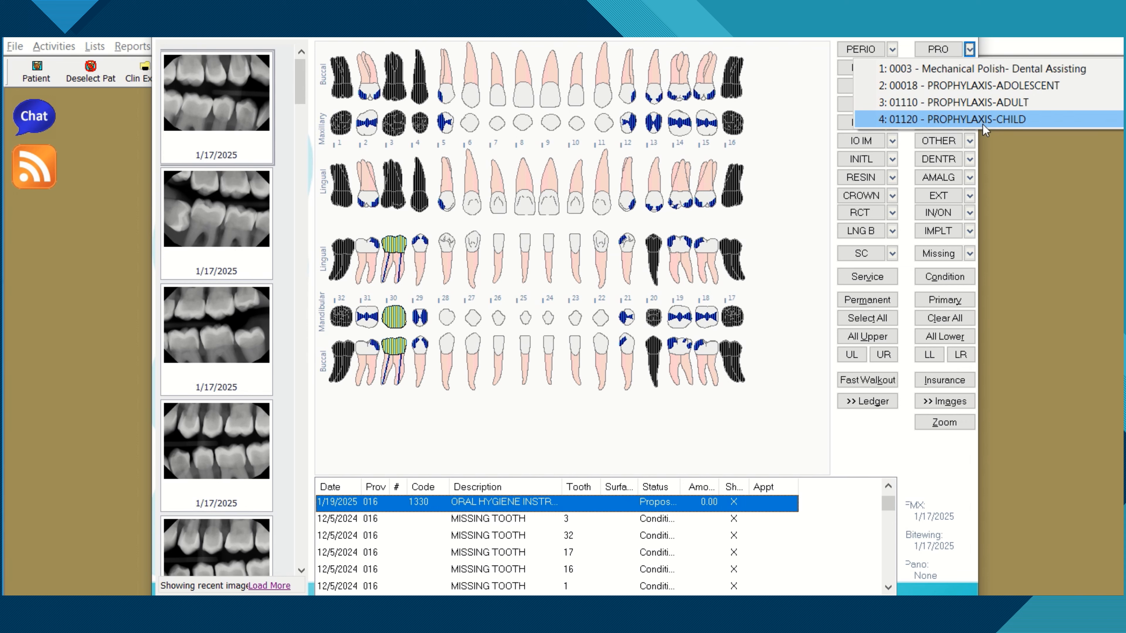
left_click(980, 102)
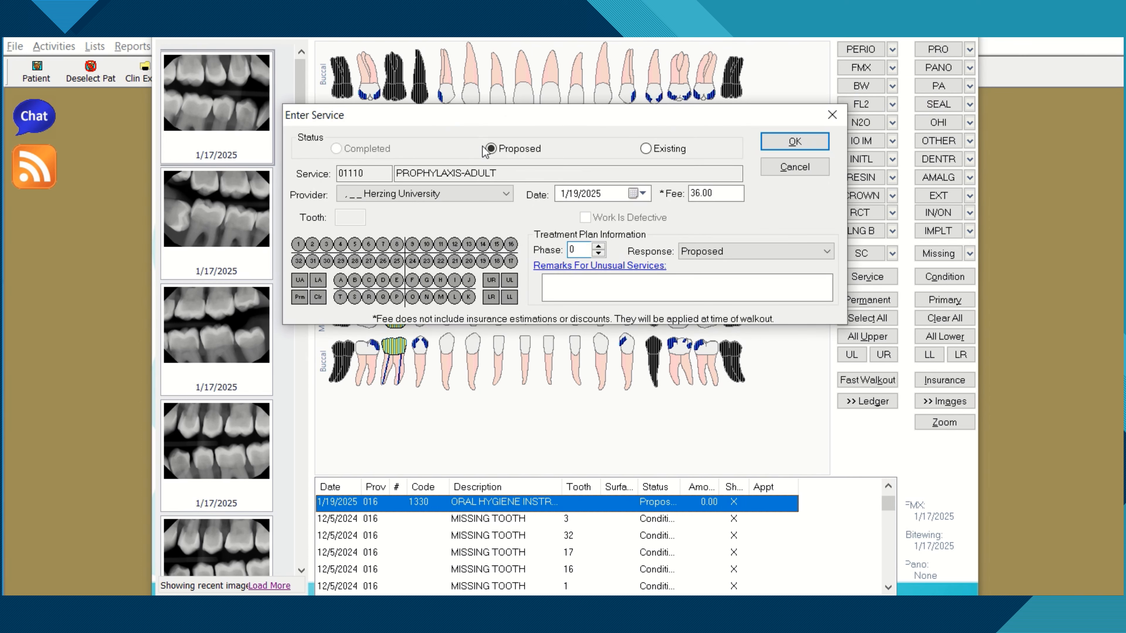
left_click(802, 142)
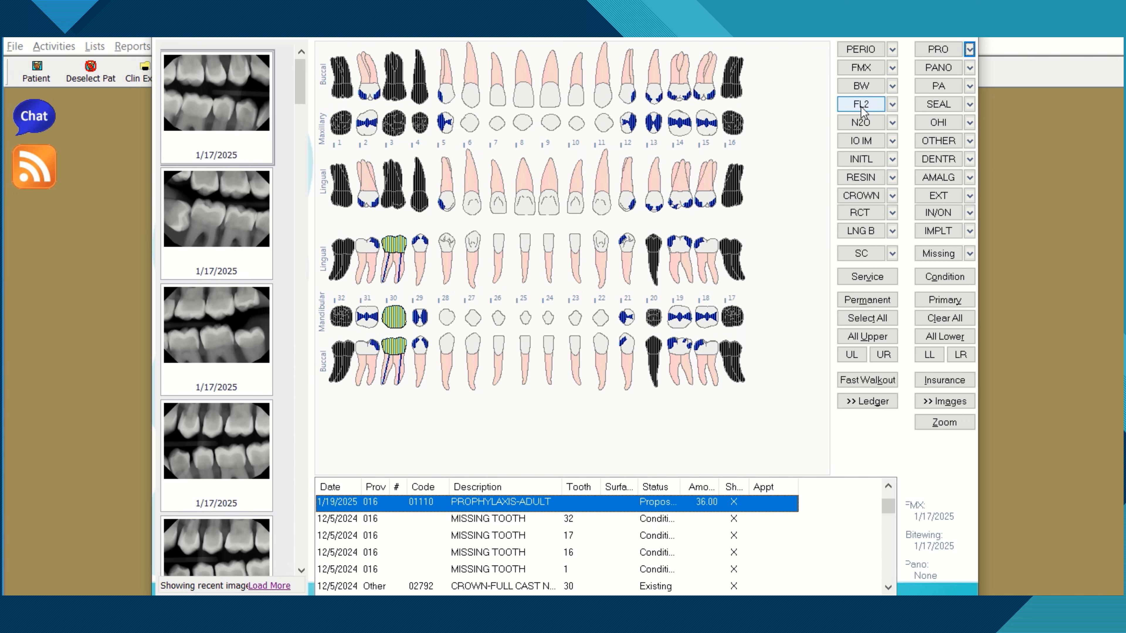
- Chart 1206 Topical Fluoride Varnish as a proposed service and check the entries in the charted services list
left_click(891, 106)
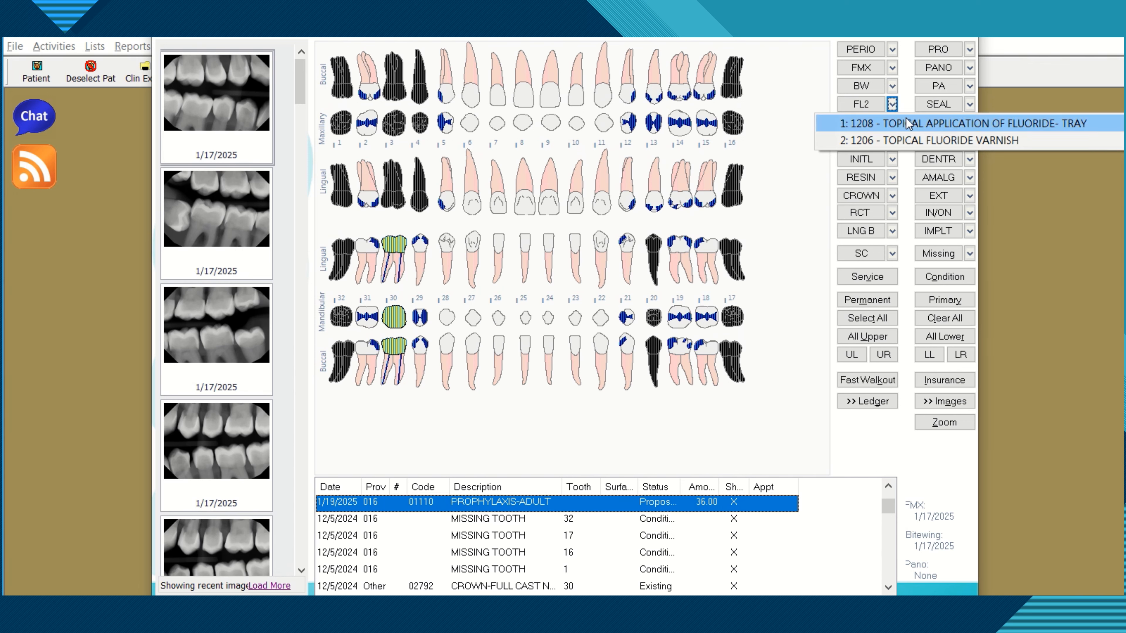
left_click(911, 139)
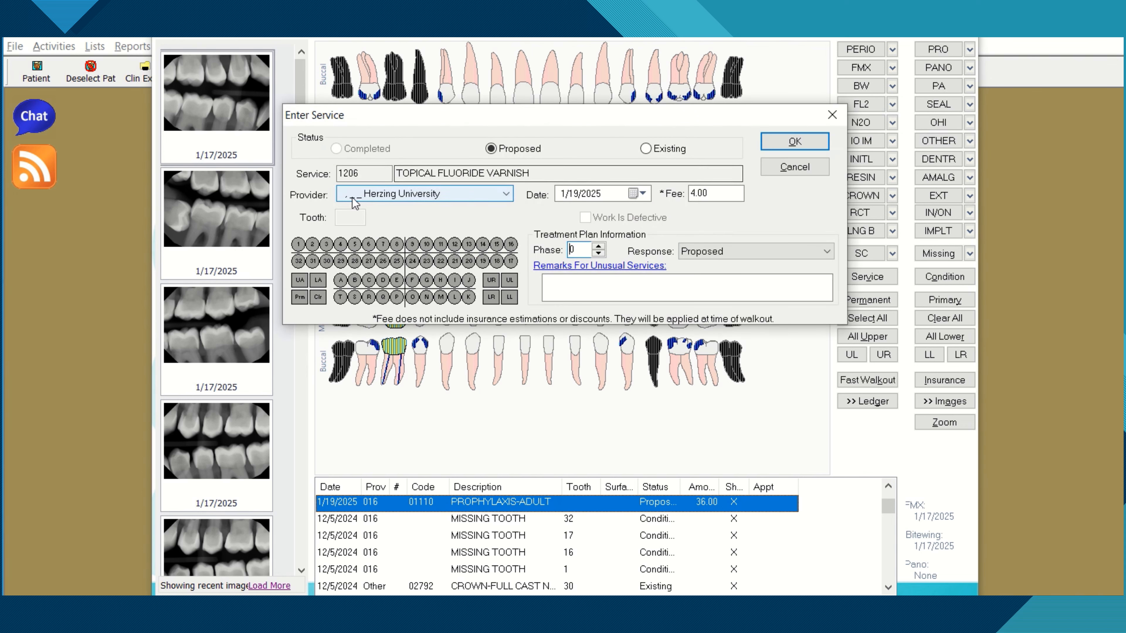
left_click(806, 139)
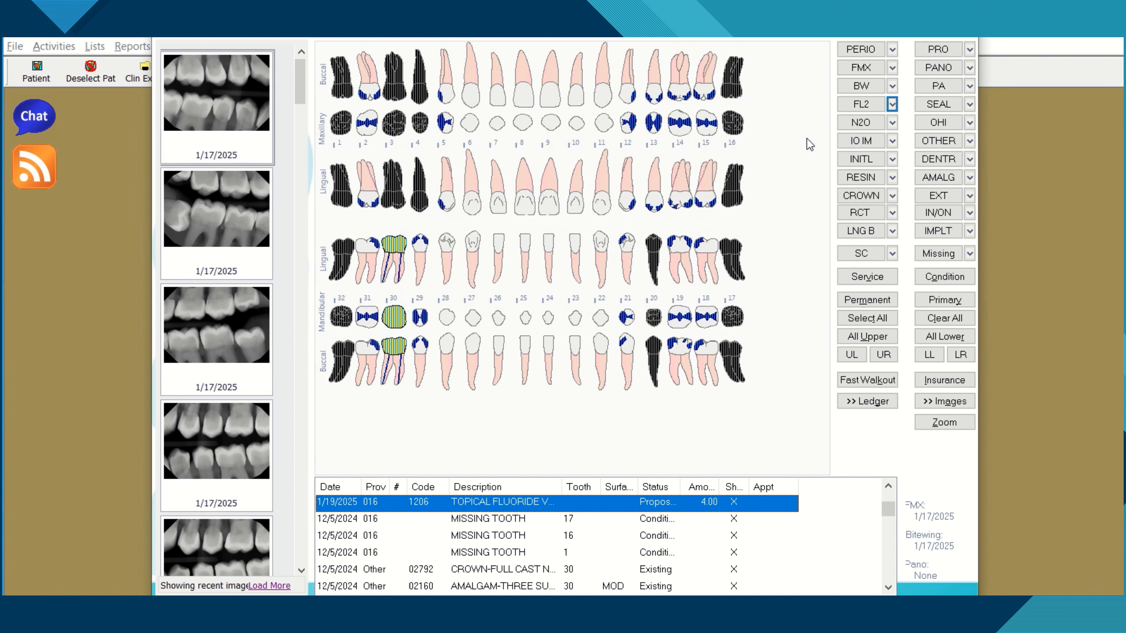
left_click(889, 486)
left_click(888, 486)
left_click(888, 486)
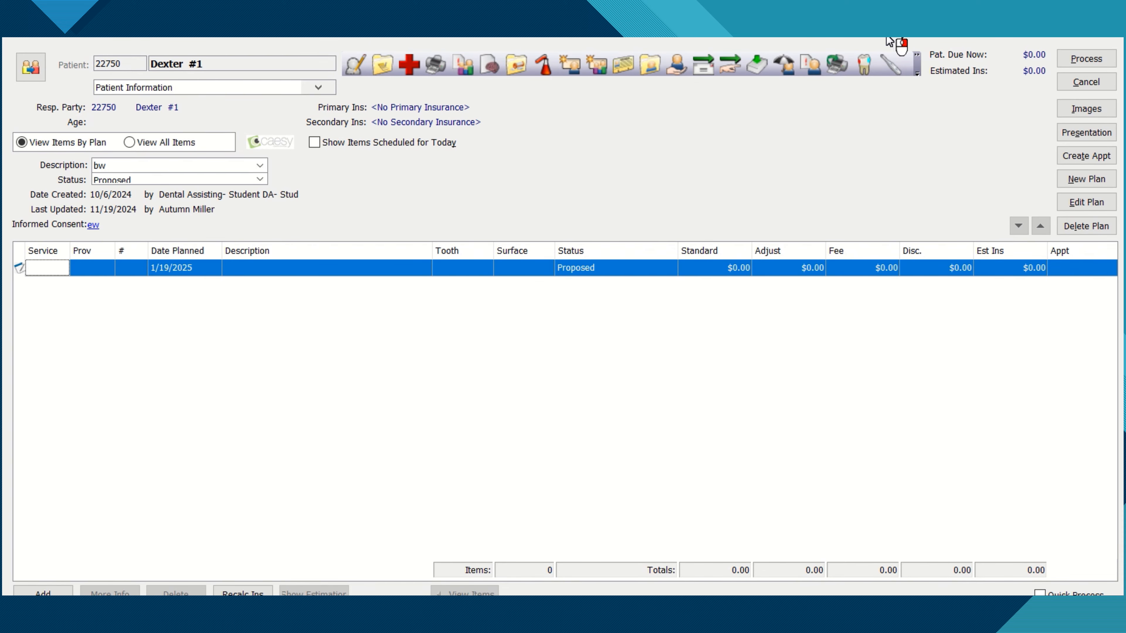
- Create a new treatment plan with the description 1/19/2025
left_click(1080, 183)
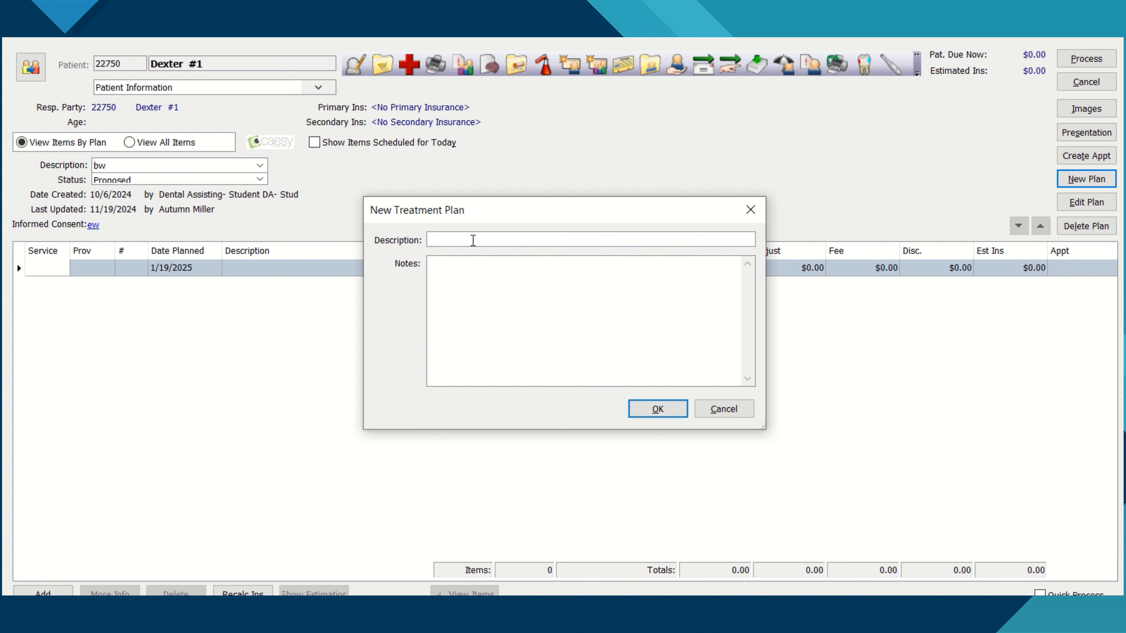
type("1/19/2025")
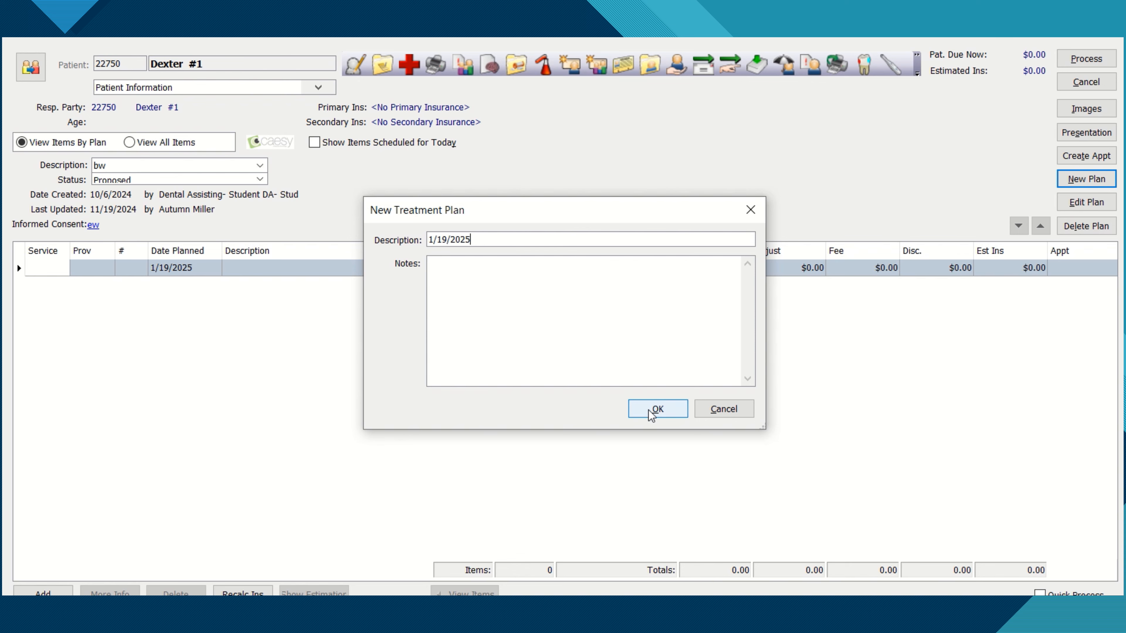
left_click(656, 409)
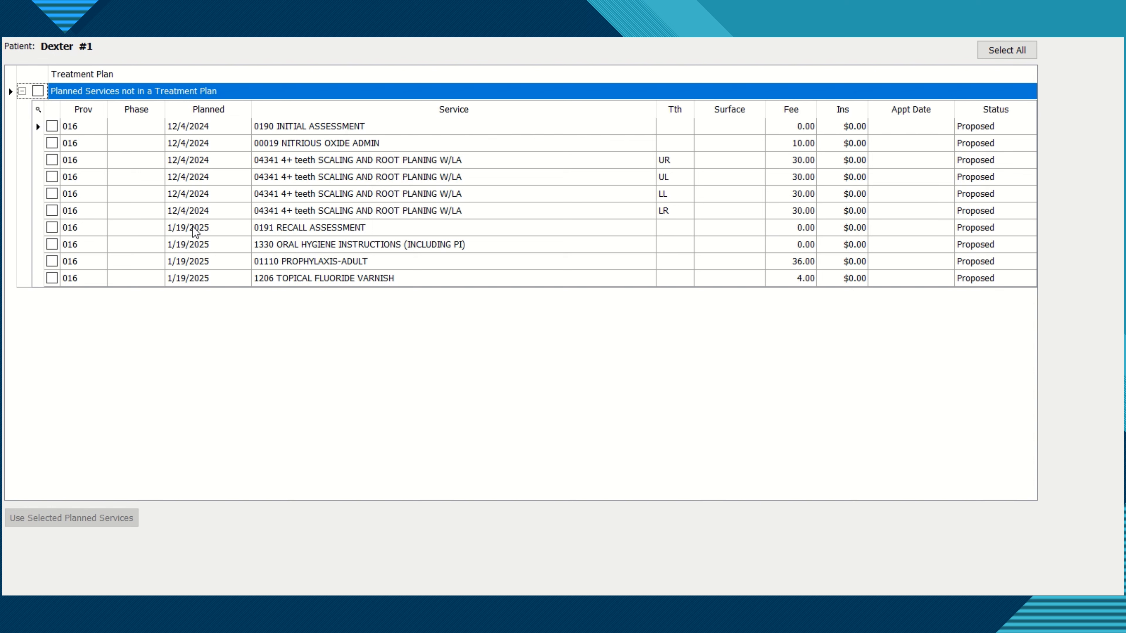
- Bring the four planned services dated 1/19/2025 (0191, 1330, 01110 and 1206) into the new treatment plan
left_click(52, 227)
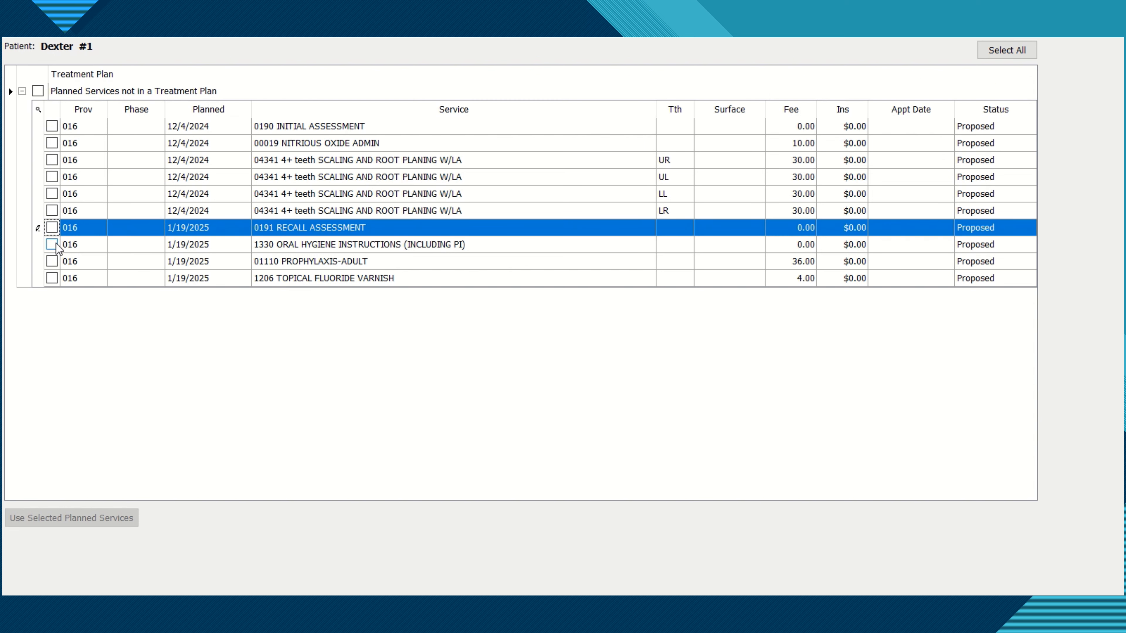
left_click(53, 227)
left_click(52, 244)
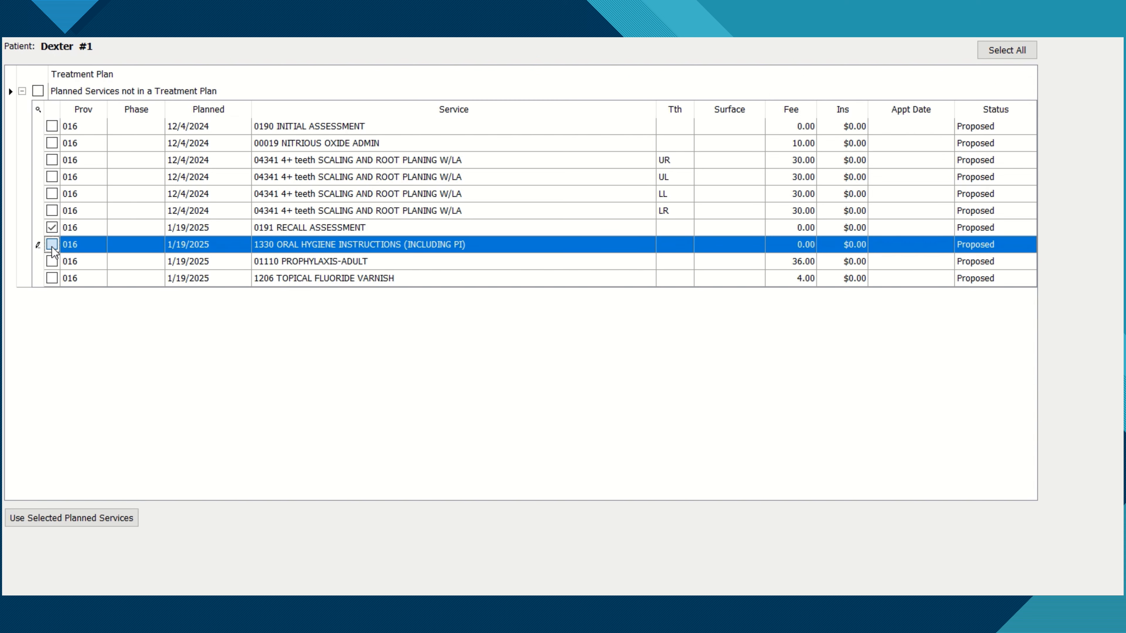
left_click(52, 265)
left_click(52, 278)
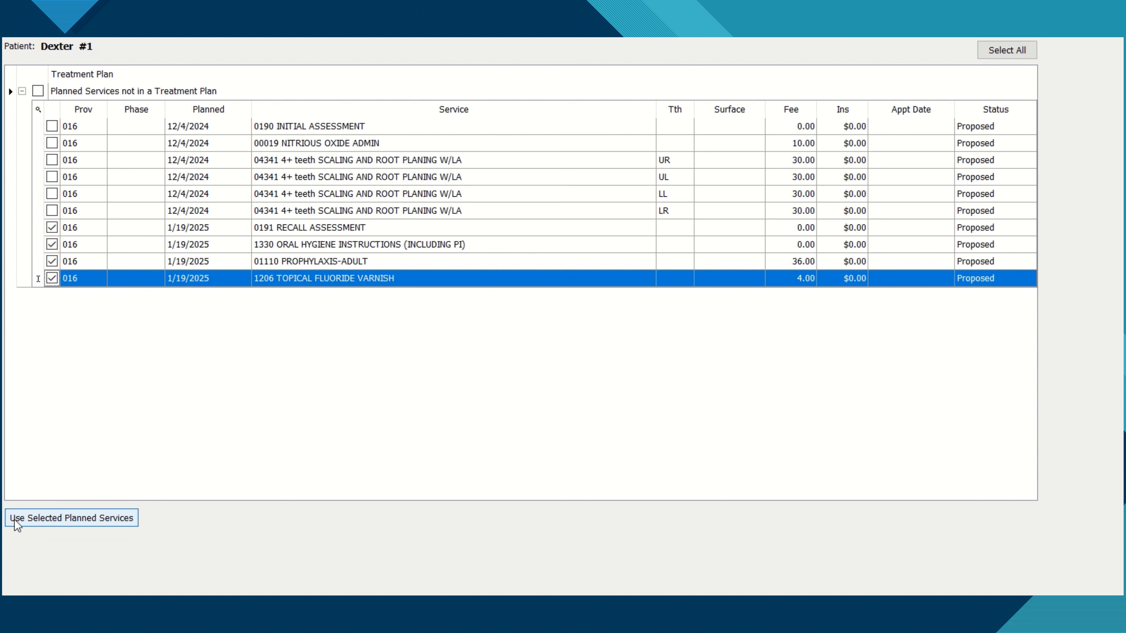
left_click(110, 520)
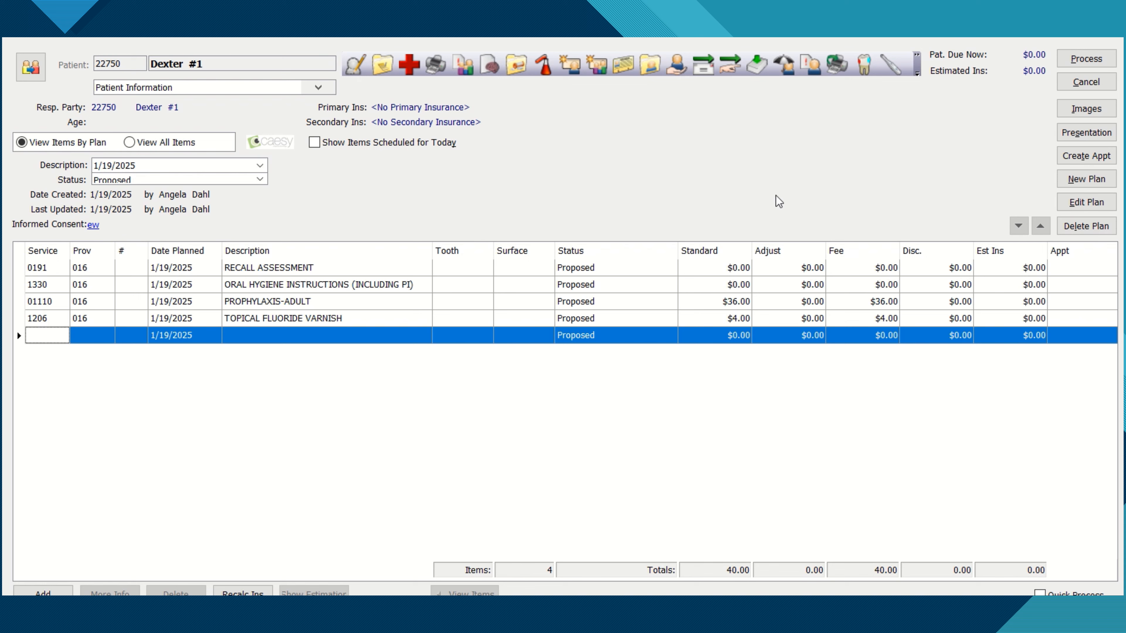
- Save all modified plans, review the detailed treatment plan presentation and close the report
left_click(1095, 141)
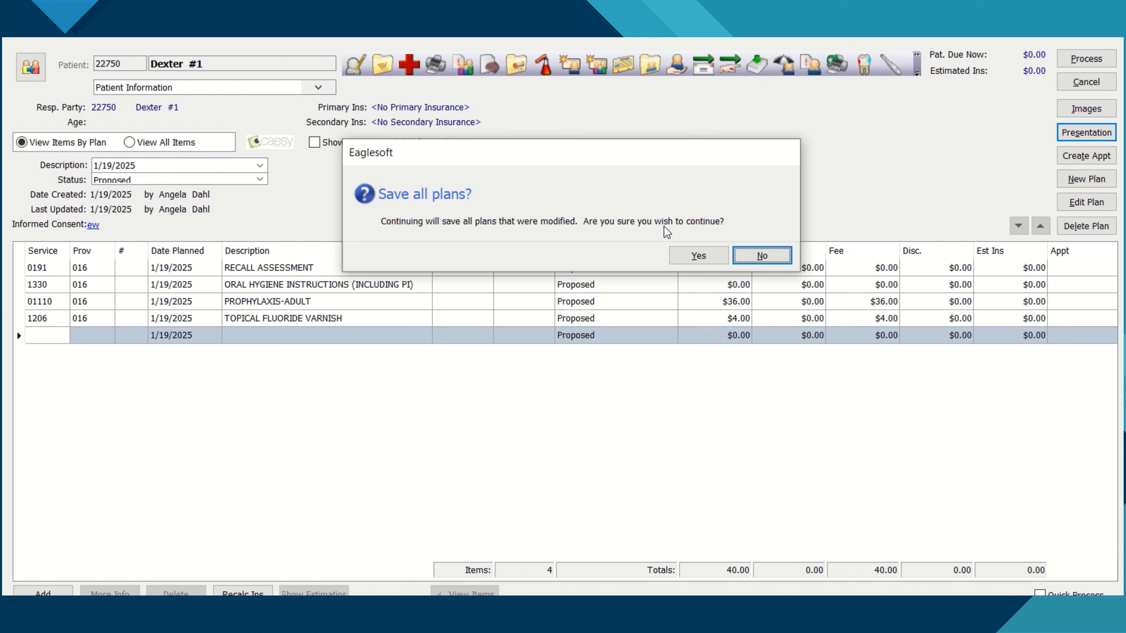
left_click(697, 257)
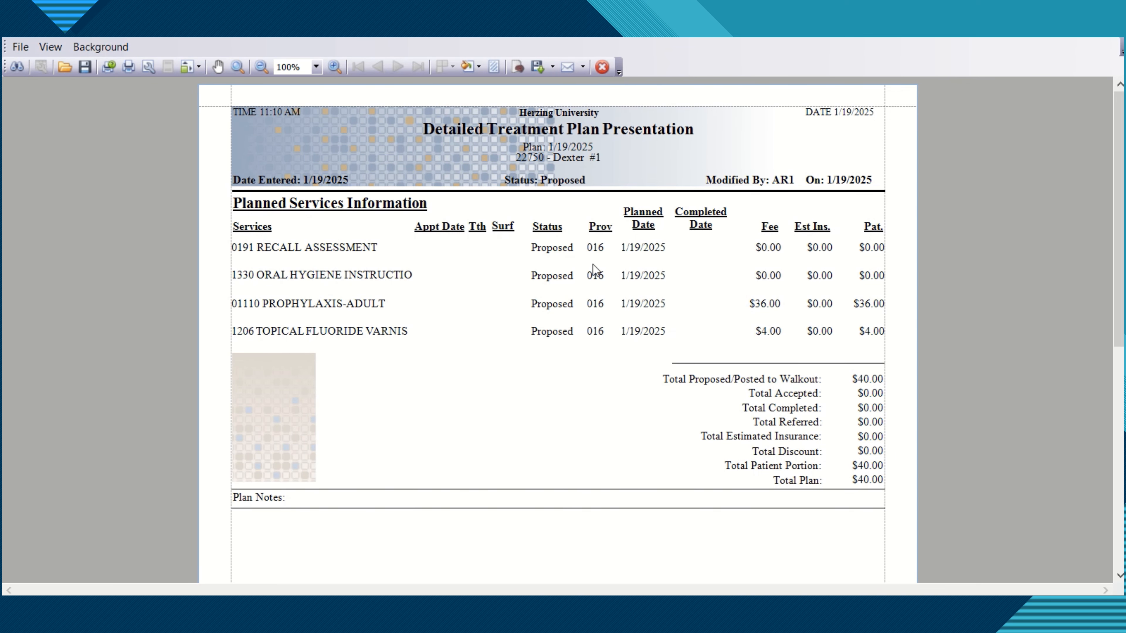
scroll(593, 266, "down", 1)
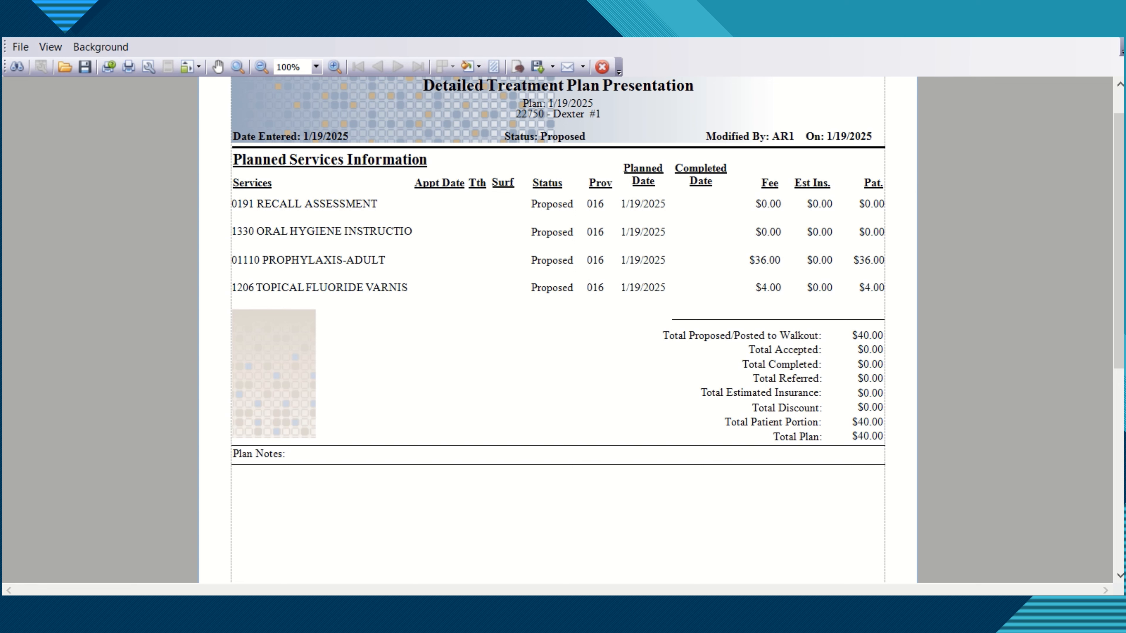
left_click(740, 630)
left_click(1105, 28)
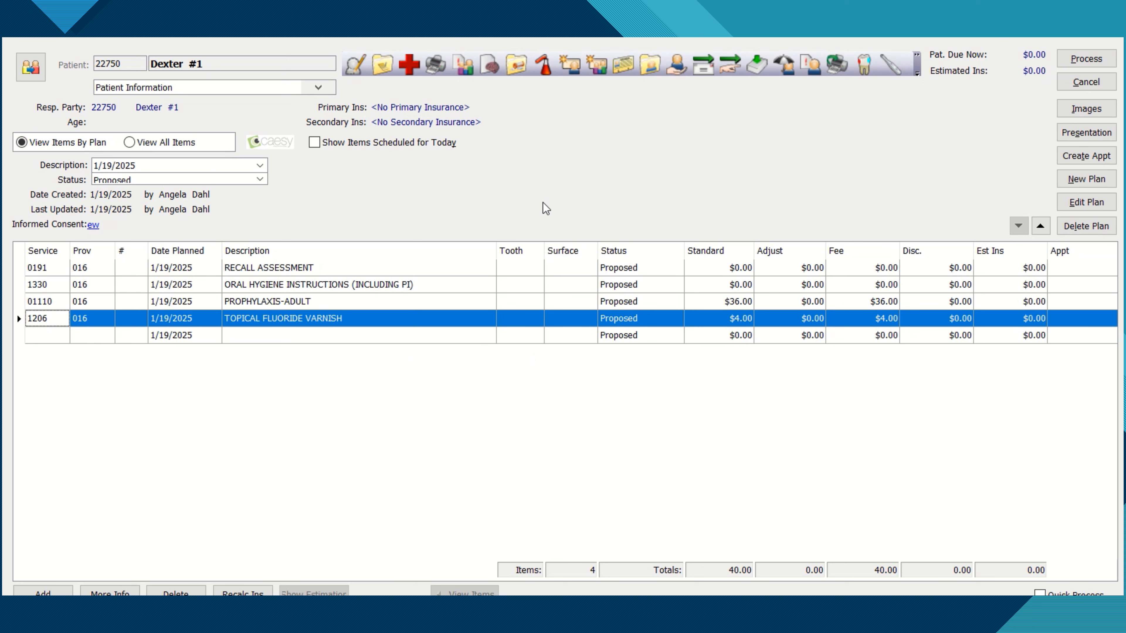
- Open a new informed consent for the saved 1/19/2025 plan and fill its narrative with the Informed Consent Narrative autonote
left_click(92, 228)
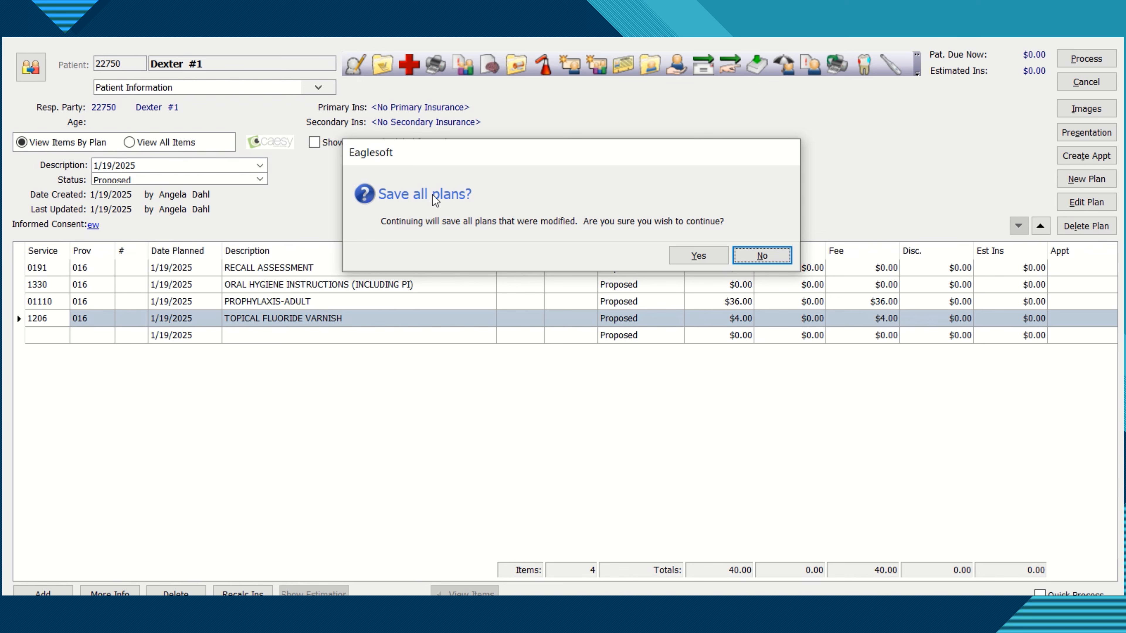
left_click(698, 256)
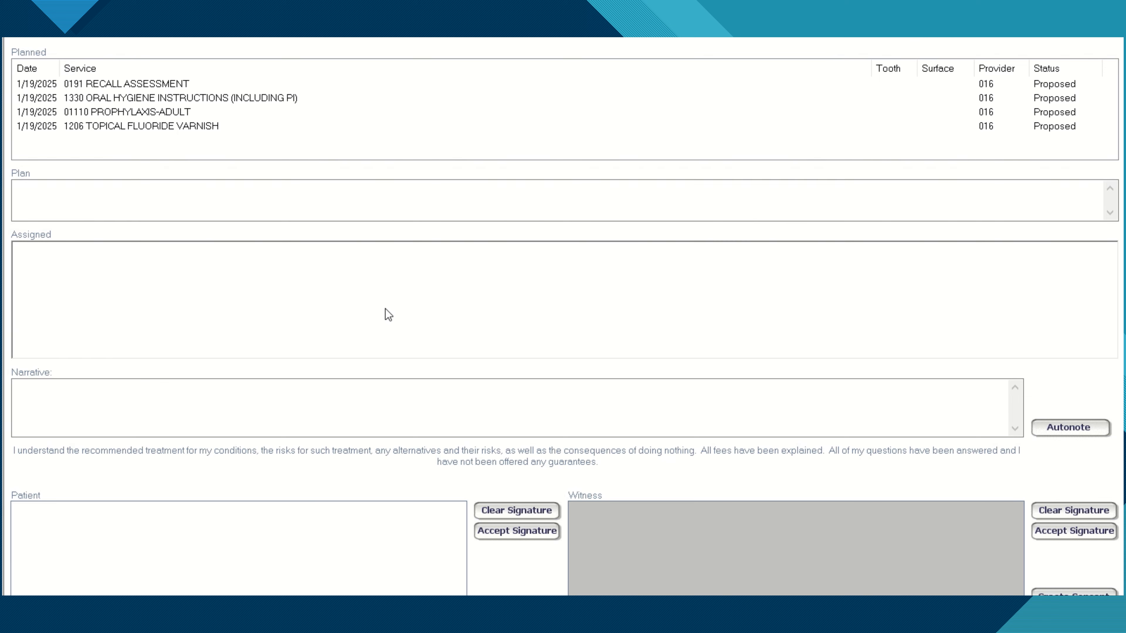
left_click(1058, 428)
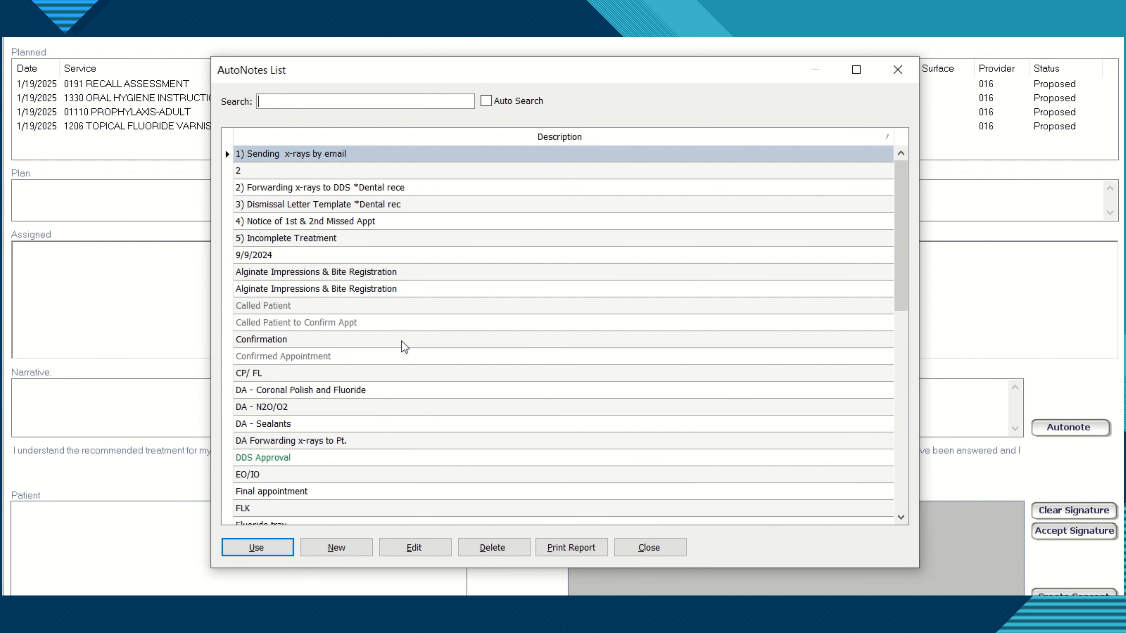
scroll(402, 345, "down", 1)
scroll(401, 340, "down", 6)
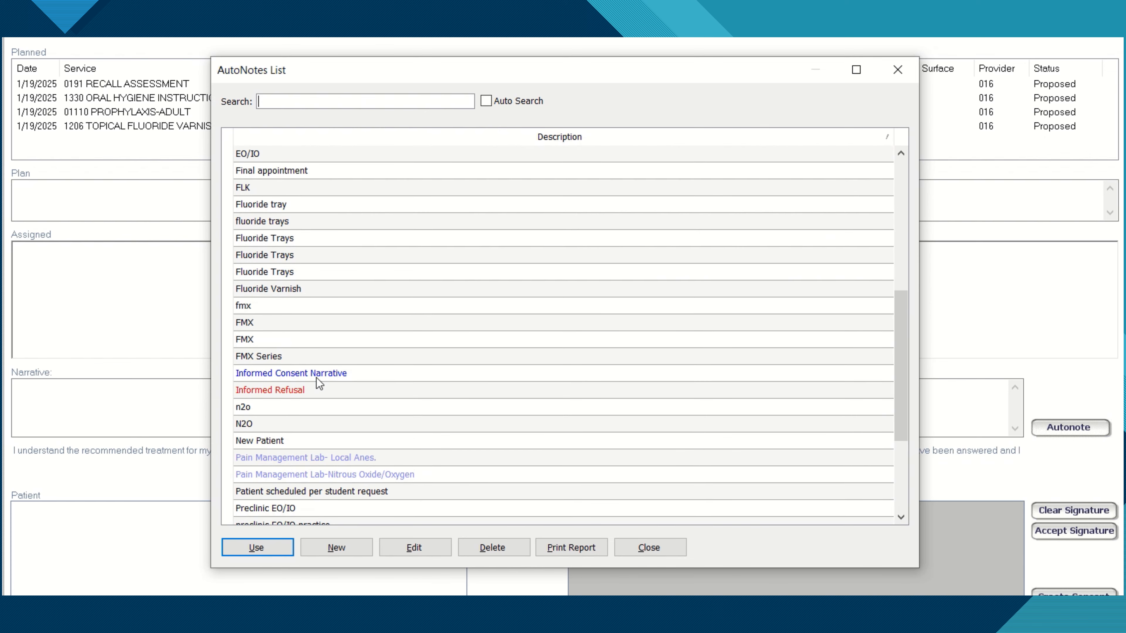
left_click(330, 376)
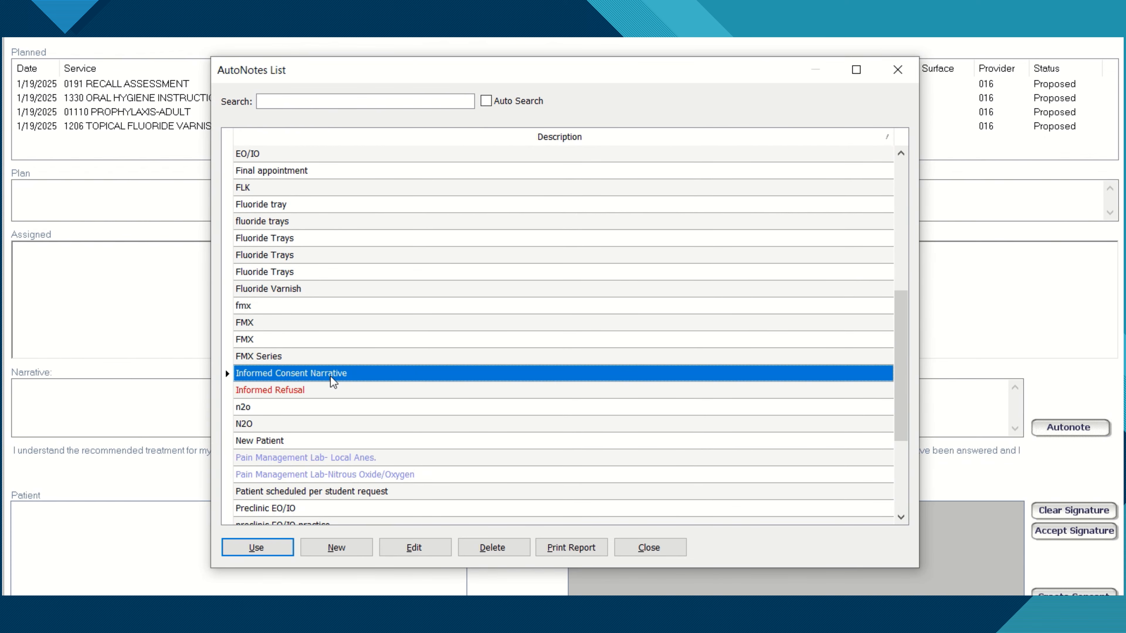
left_click(269, 549)
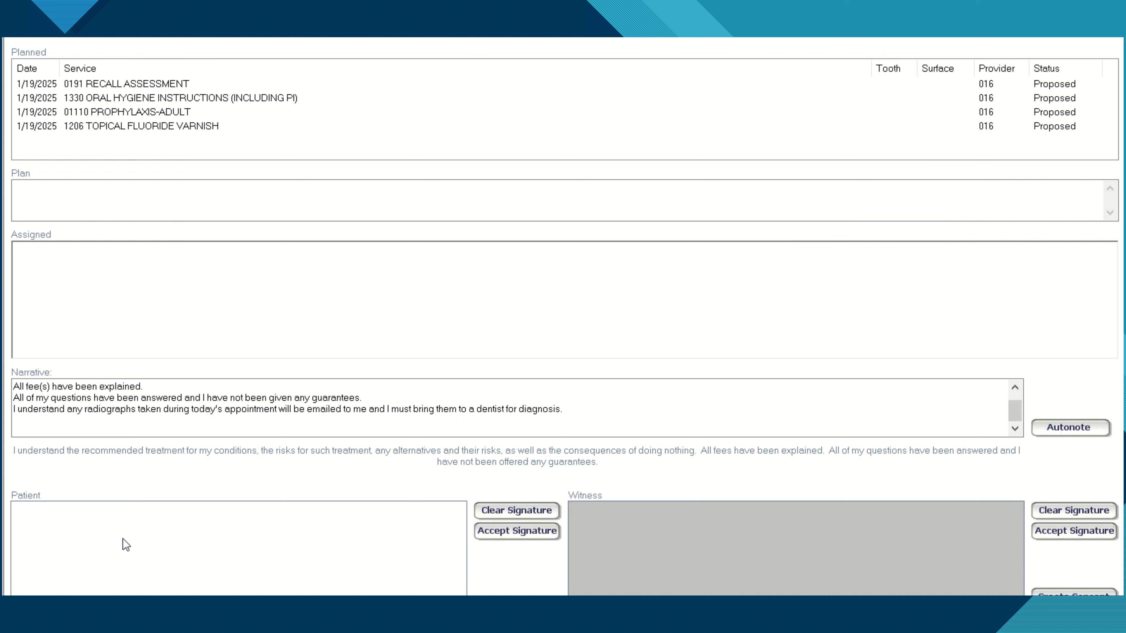
- Sign the consent as patient and accept it, and add and accept the witness signature with initials beside it
mouse_move(134, 534)
left_mouse_down()
mouse_move(190, 561)
mouse_move(350, 549)
left_mouse_up()
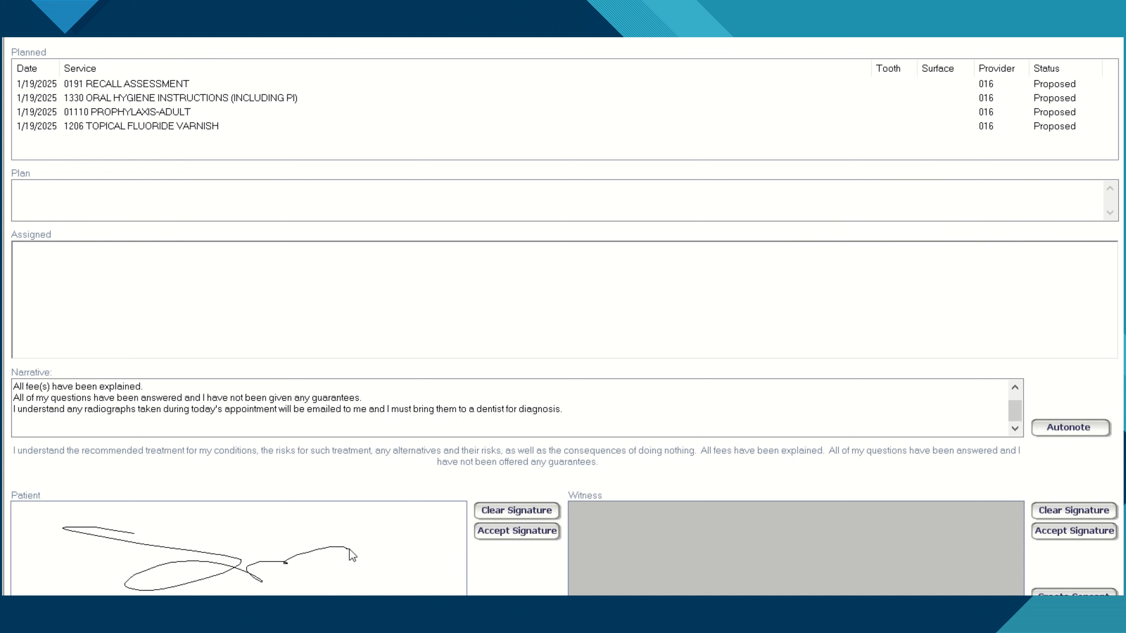
left_click(512, 531)
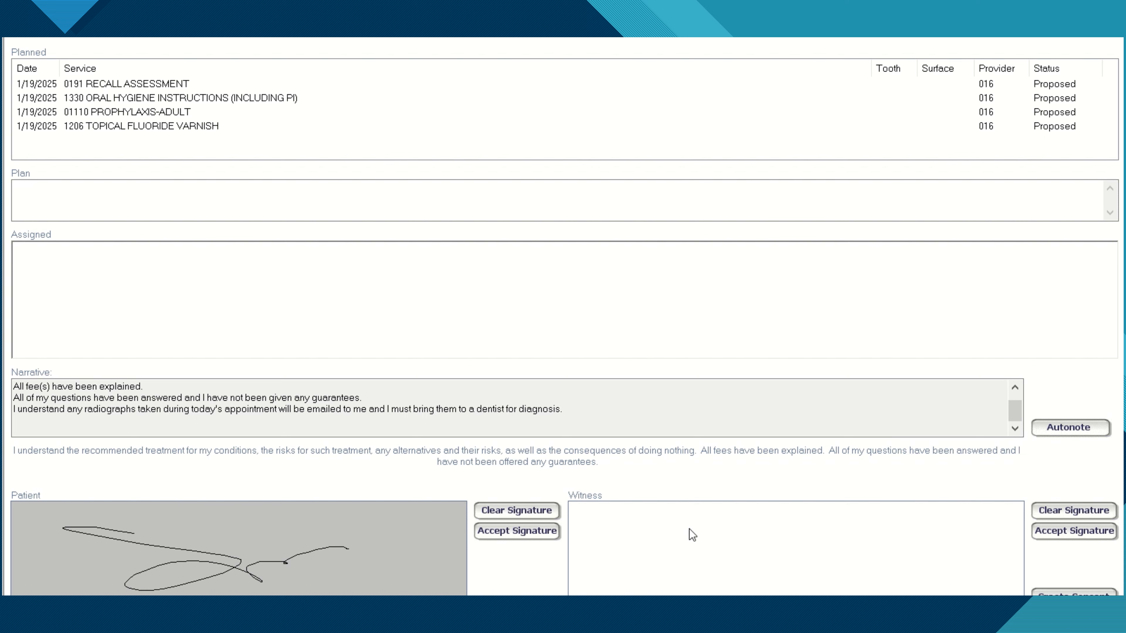
mouse_move(665, 529)
left_mouse_down()
mouse_move(658, 554)
mouse_move(735, 557)
left_mouse_up()
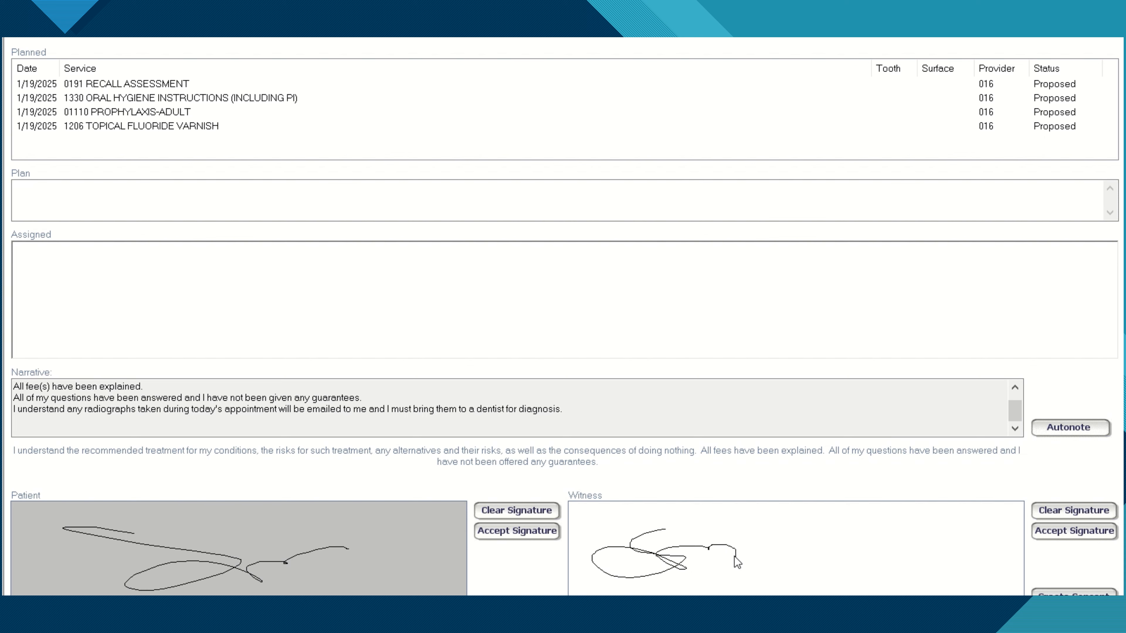
left_click_drag(847, 557, 846, 506)
left_click_drag(923, 555, 948, 548)
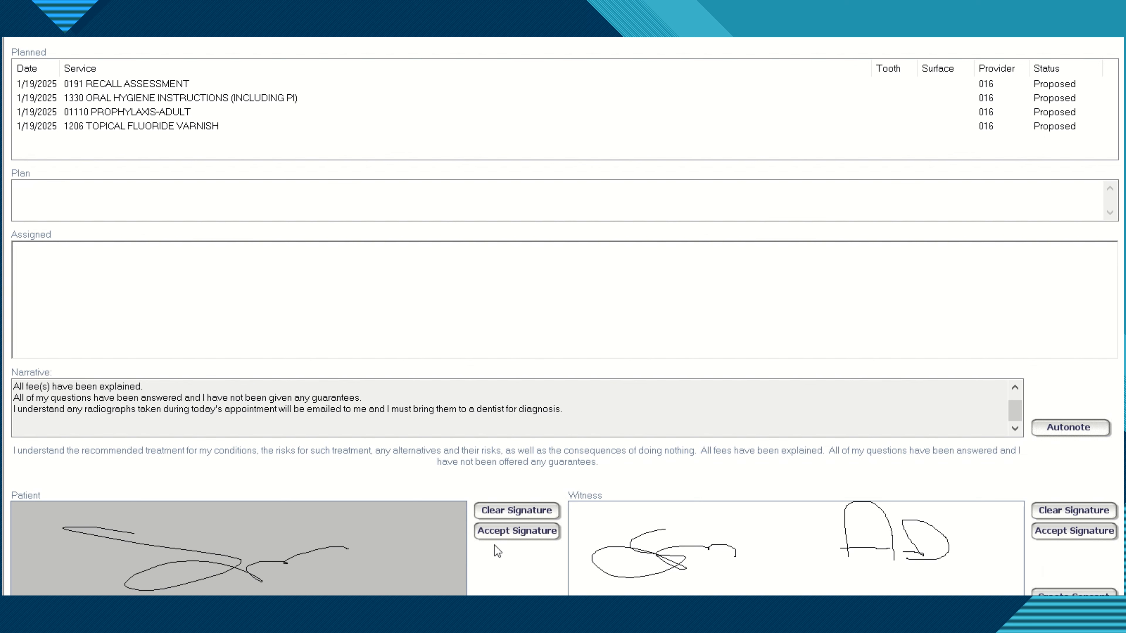
left_click(1052, 531)
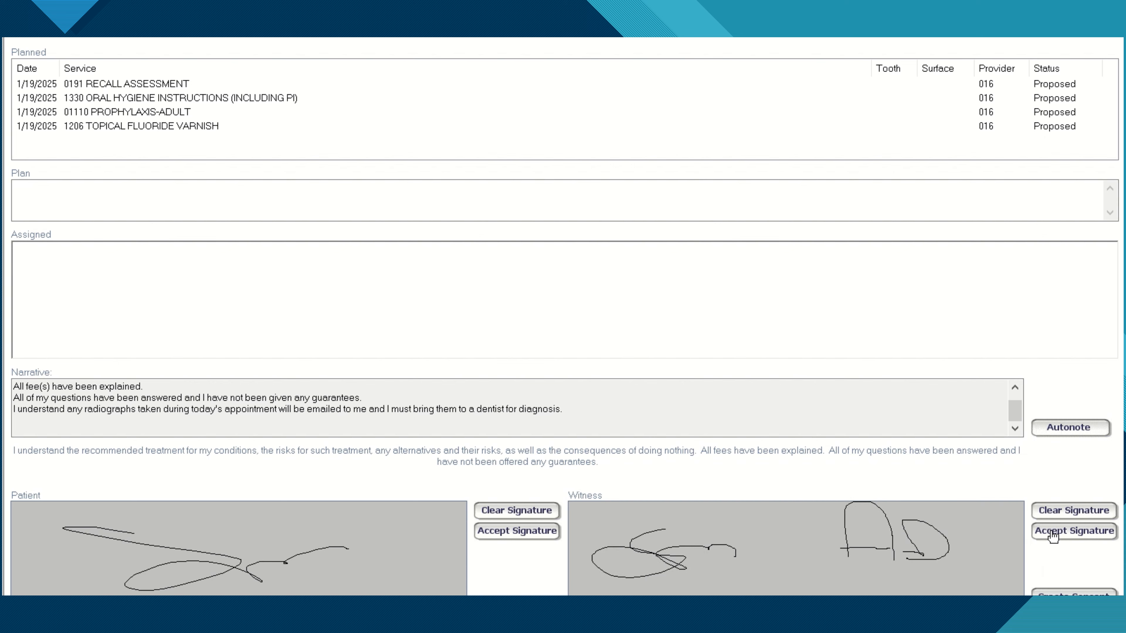
- Create the signed consent, close its agreement preview, and exit the treatment plan, clearing any unsaved new information
left_click(1055, 593)
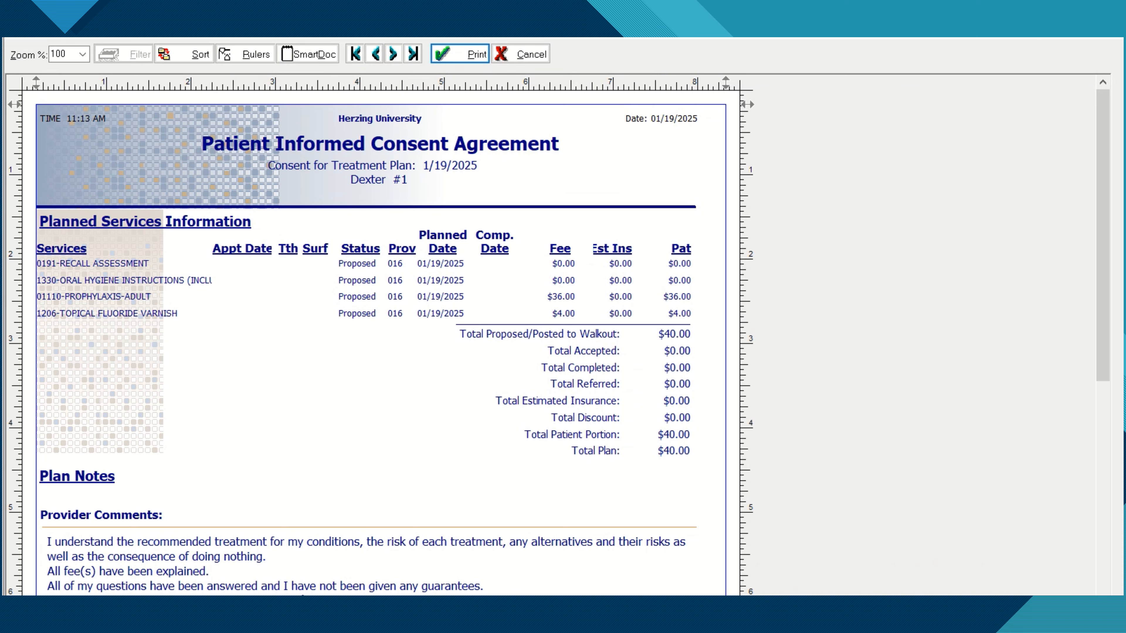
left_click(1110, 32)
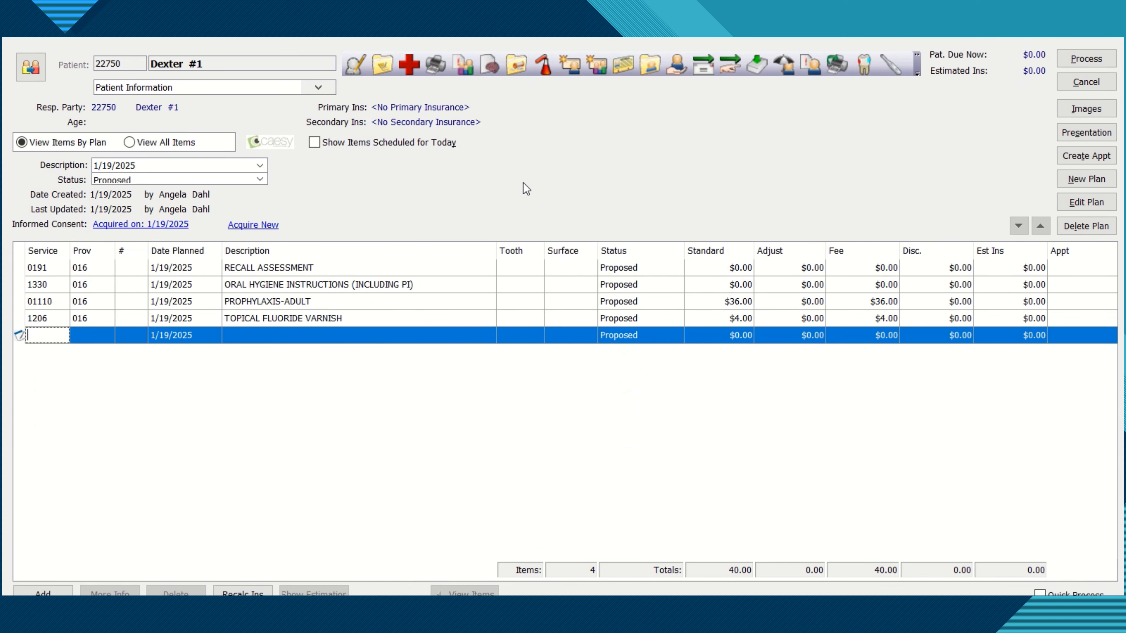
left_click(1112, 37)
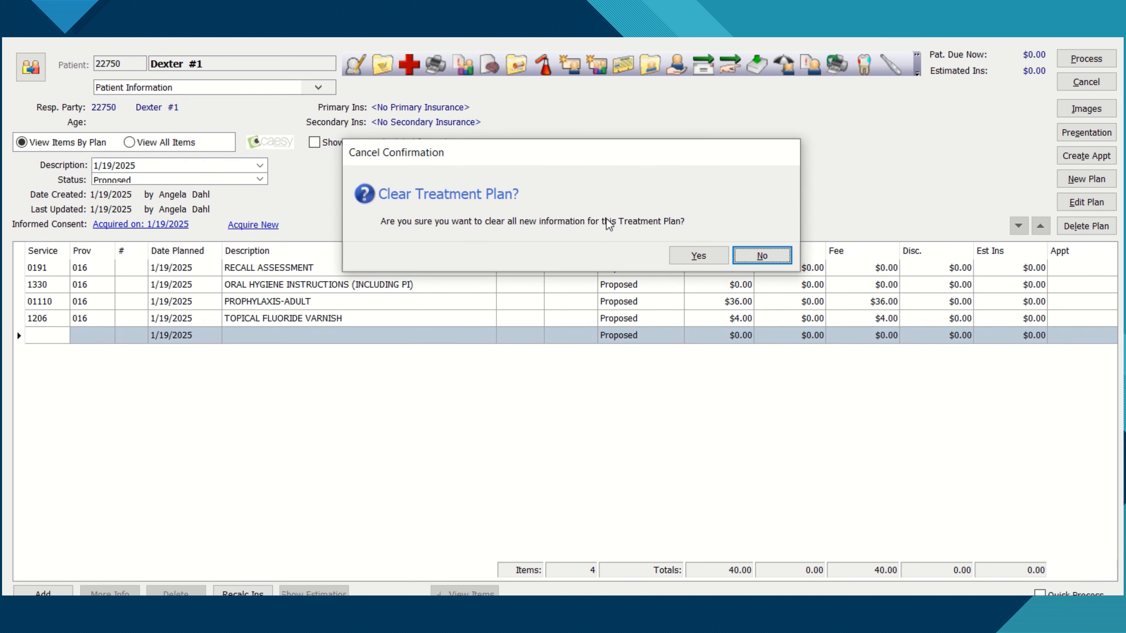
left_click(697, 256)
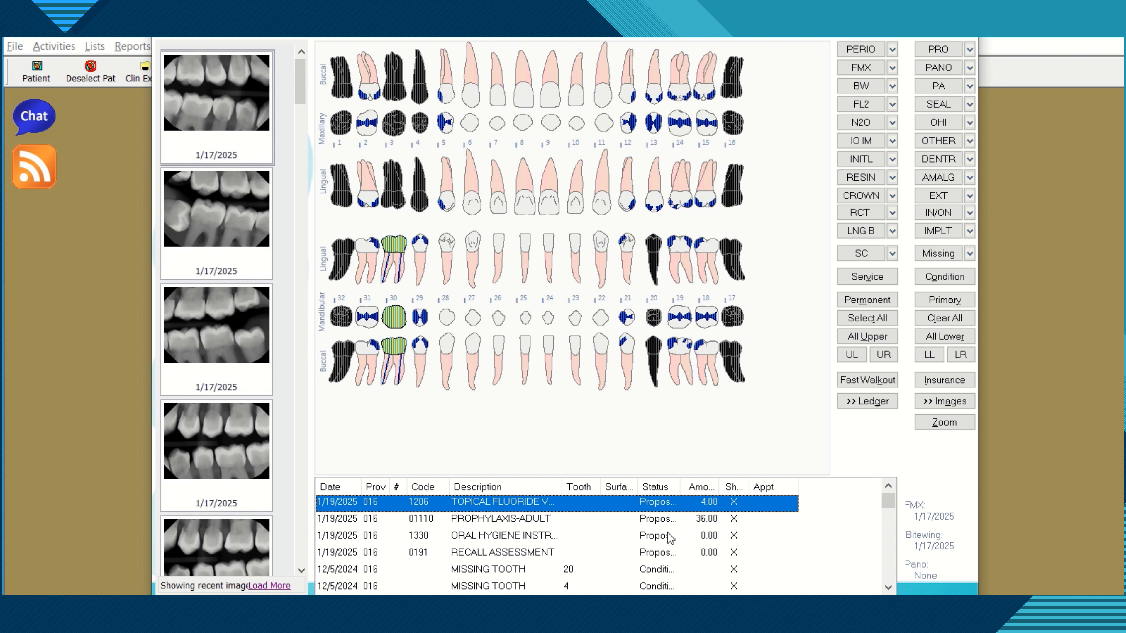
- Open the patient's SmartDoc recent documents from the chart and review the 1-19-2025 treatment plan consent, including its services, narrative and signatures
scroll(669, 537, "down", 1)
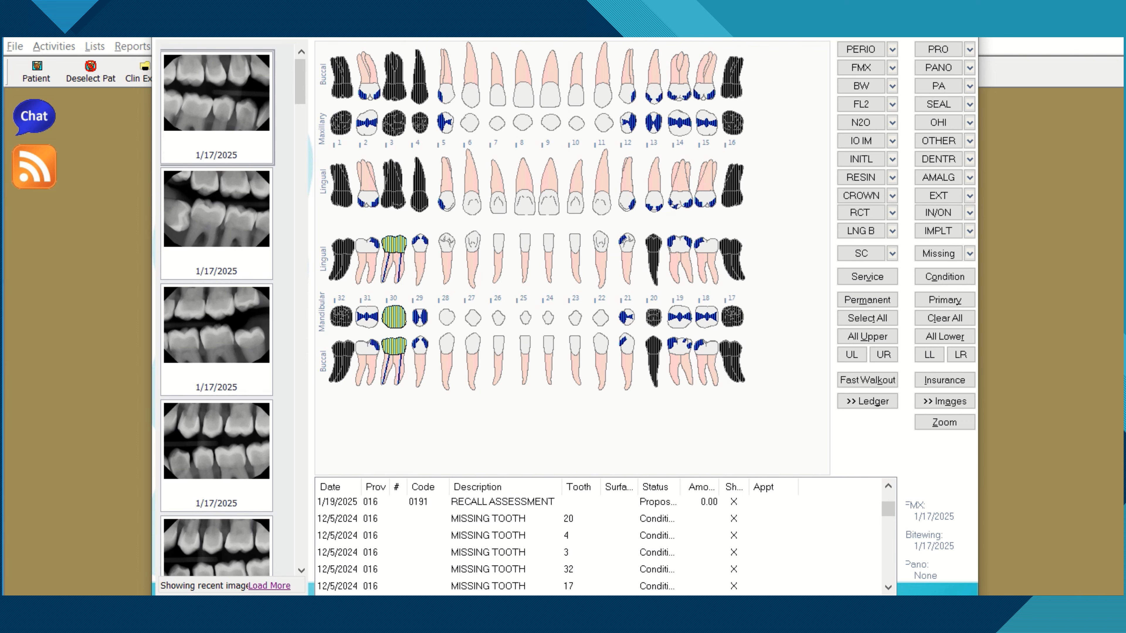
right_click(707, 362)
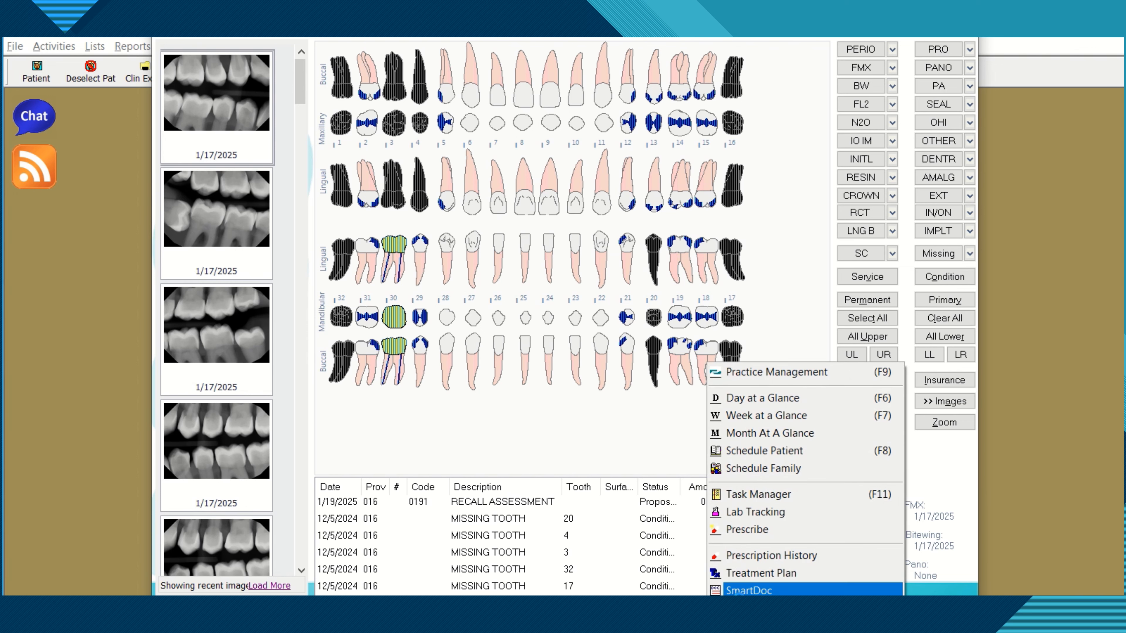
left_click(749, 590)
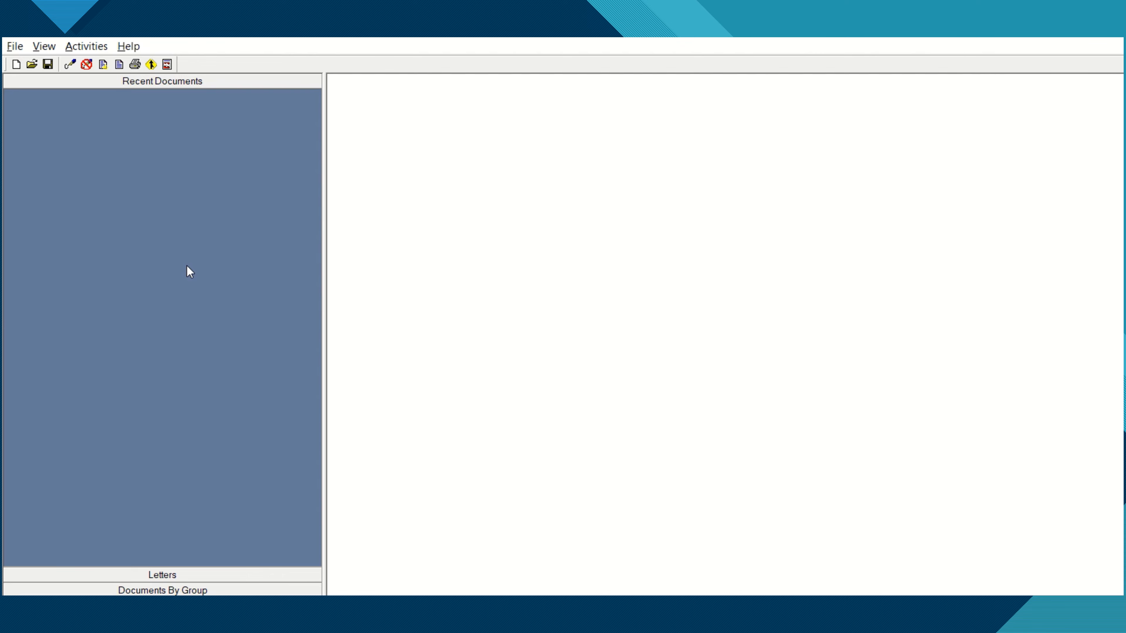
left_click(151, 80)
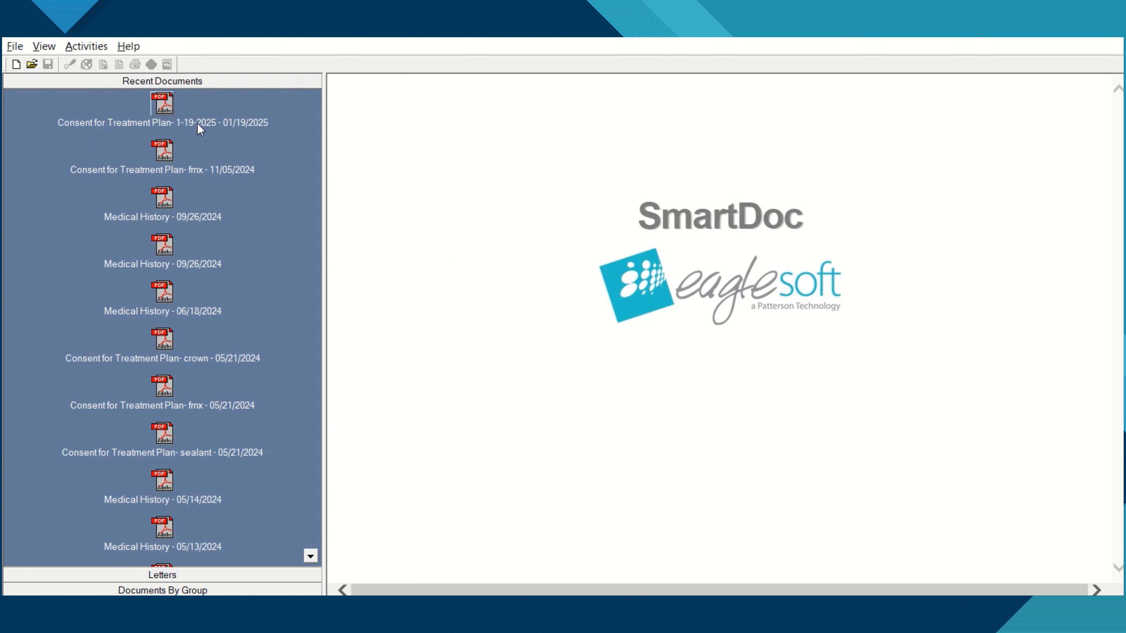
double_click(162, 104)
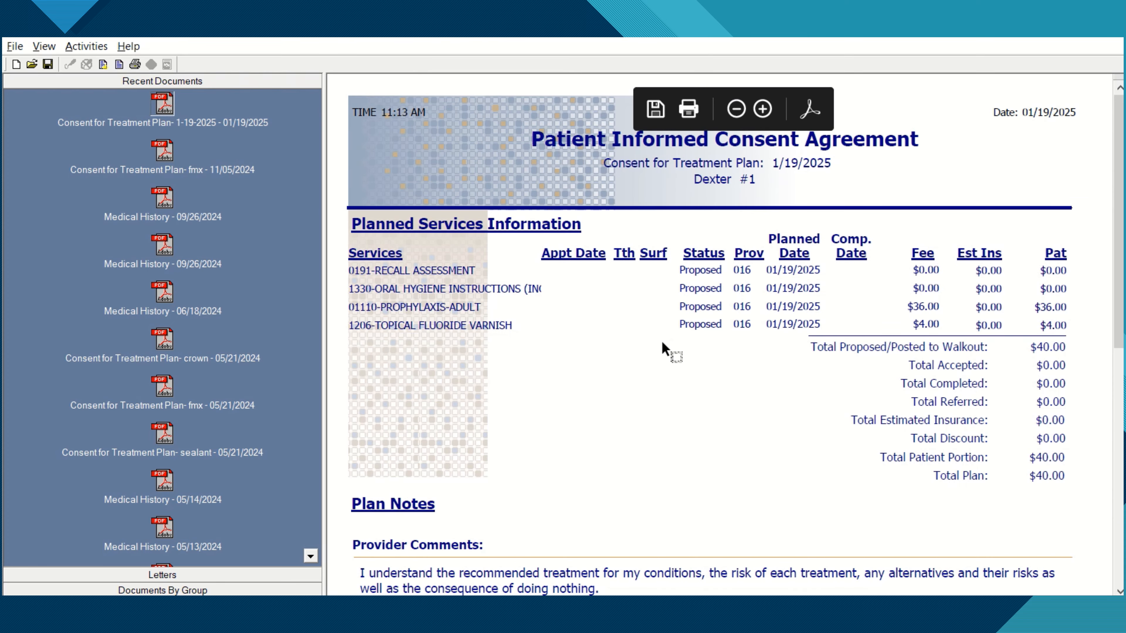
scroll(663, 350, "down", 8)
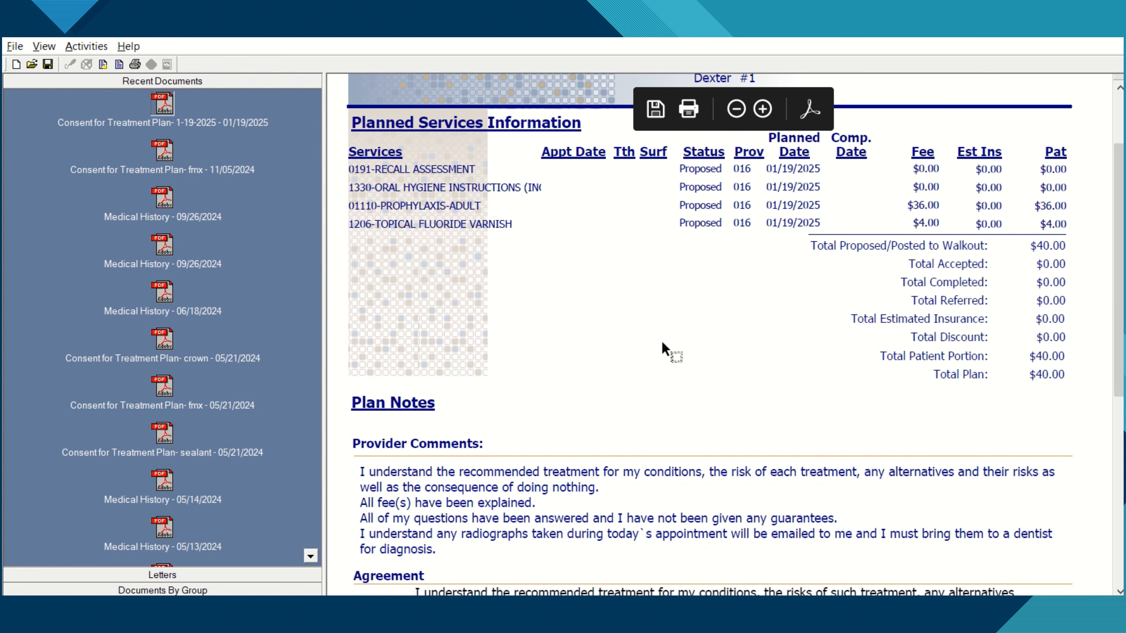
scroll(663, 341, "down", 2)
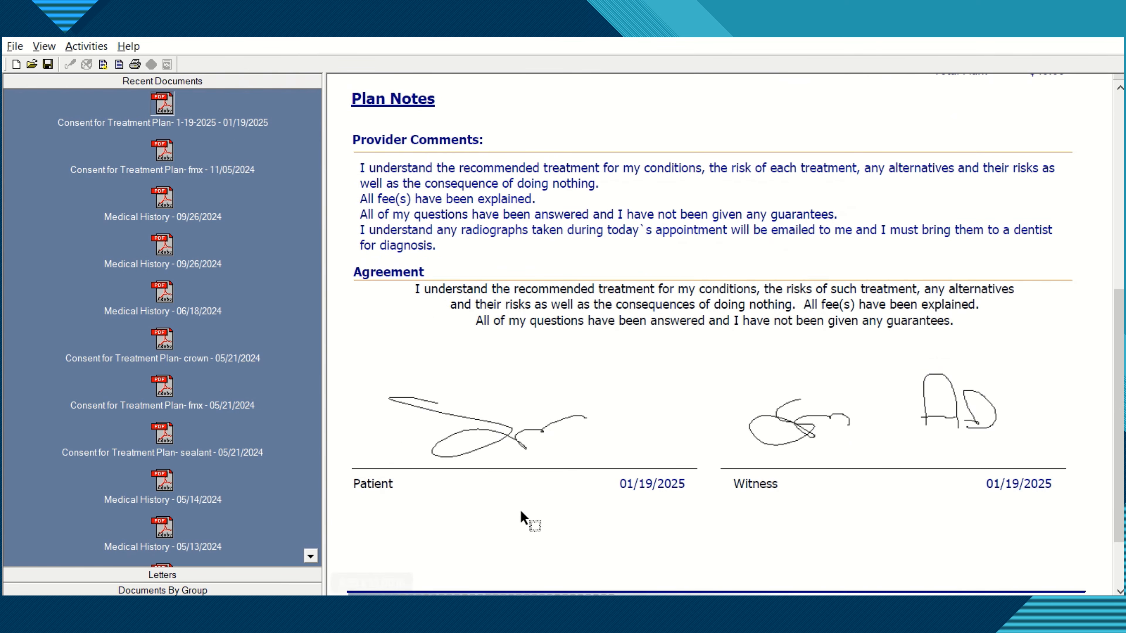
scroll(720, 336, "up", 3)
scroll(720, 336, "up", 8)
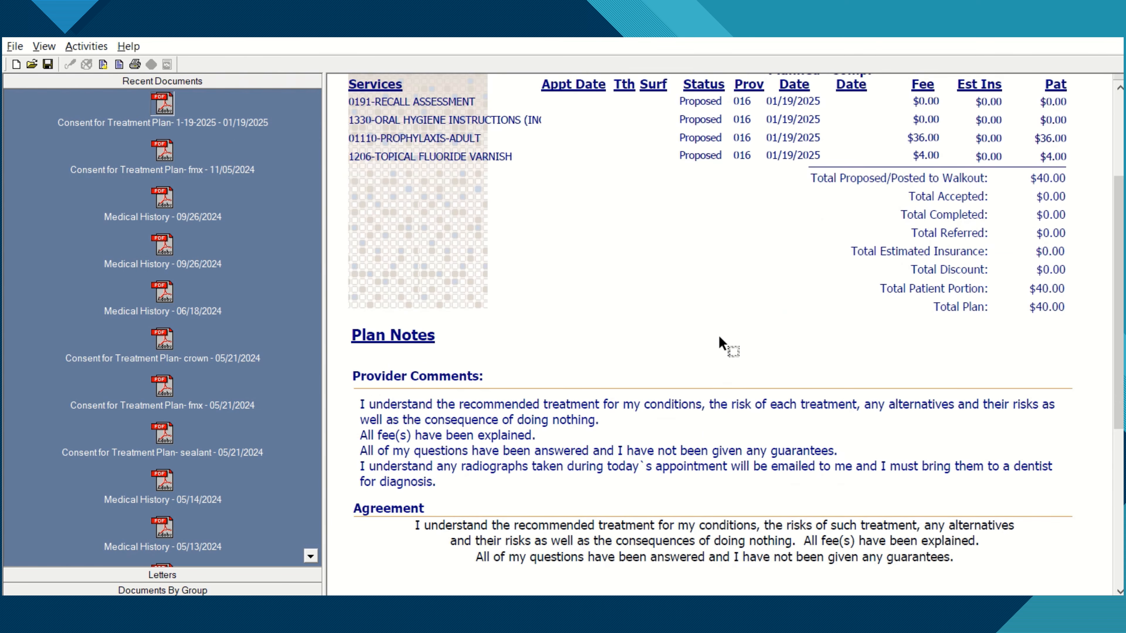